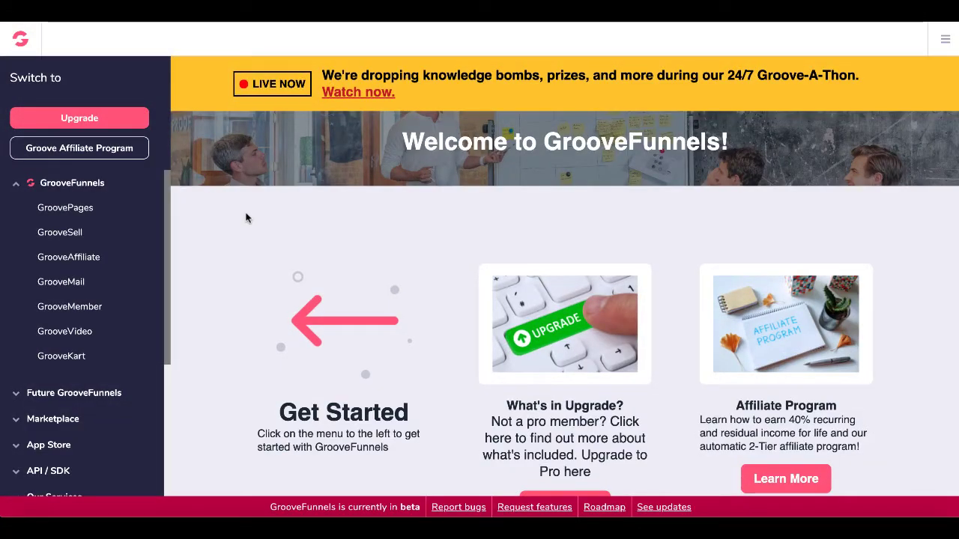
Open the Thing for Sale site in the GroovePages editor and list its pages, showing Home (/index).
left_click(85, 212)
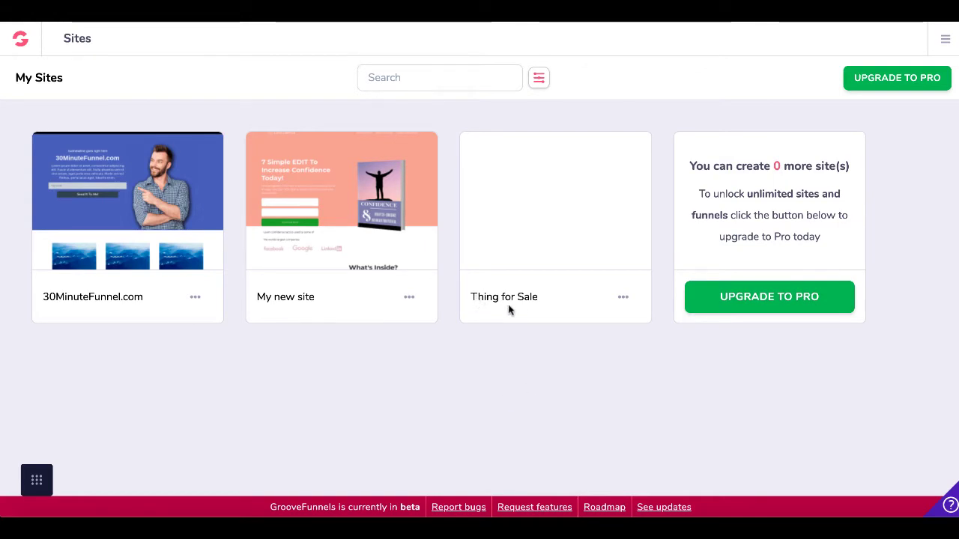
left_click(563, 206)
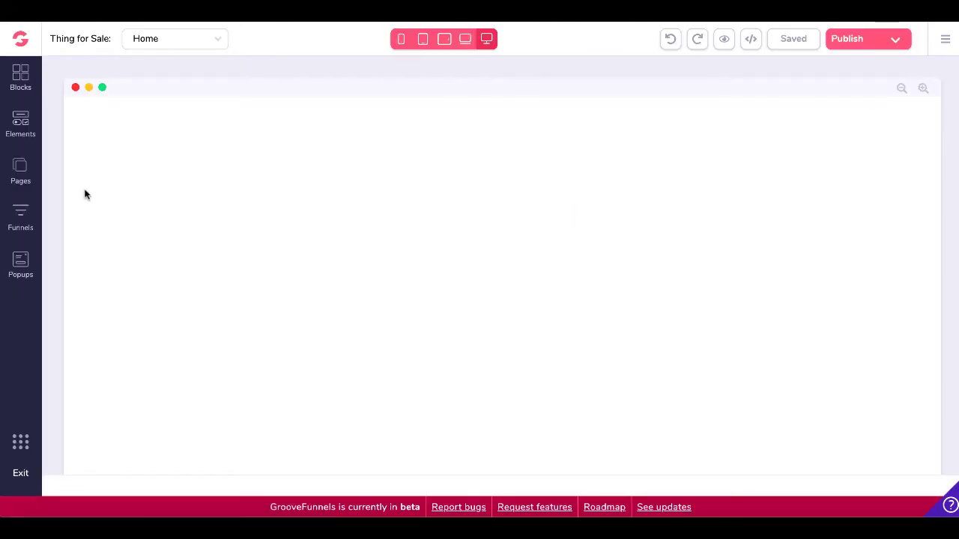
left_click(20, 172)
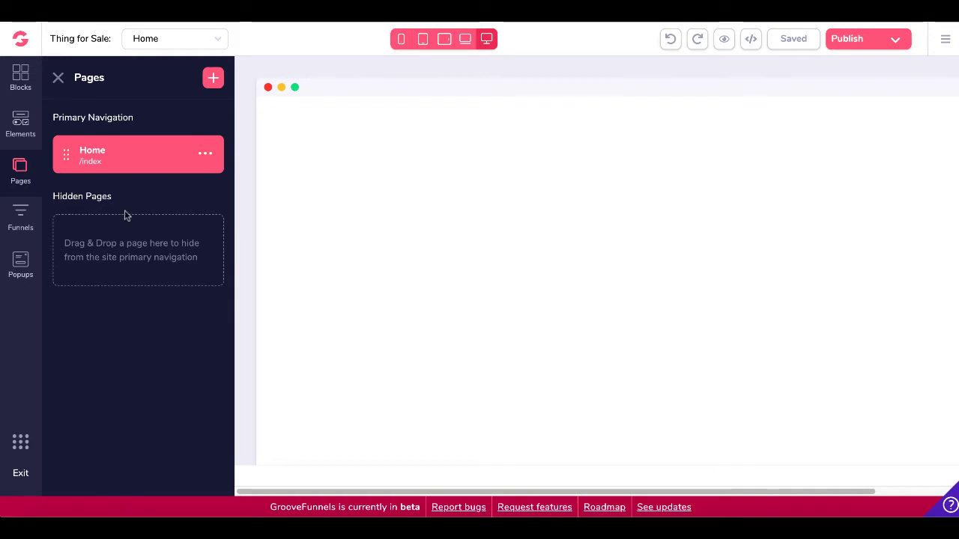
Open the index funnel from the Funnels panel to reveal its Sales Page Front End, Upsell, Downsell and Thank You pages.
left_click(23, 216)
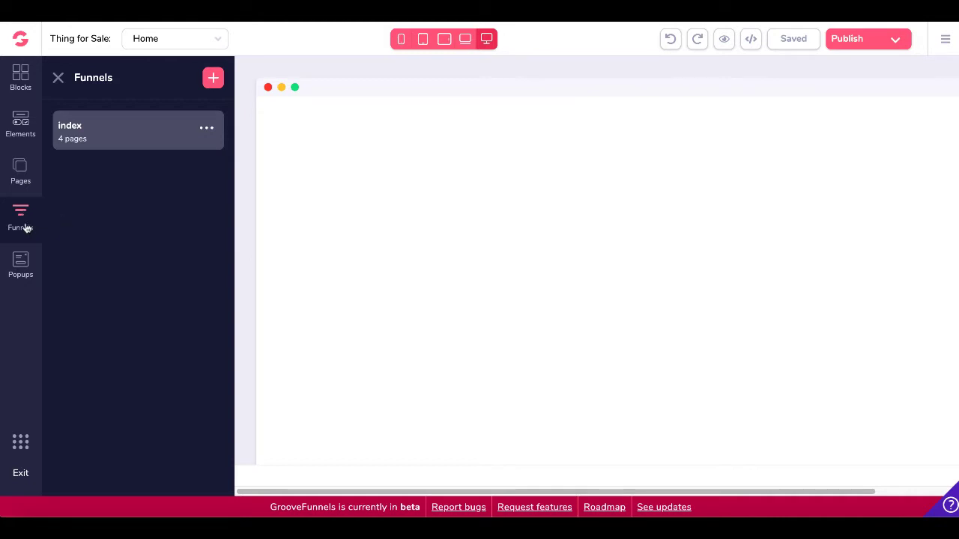
left_click(124, 141)
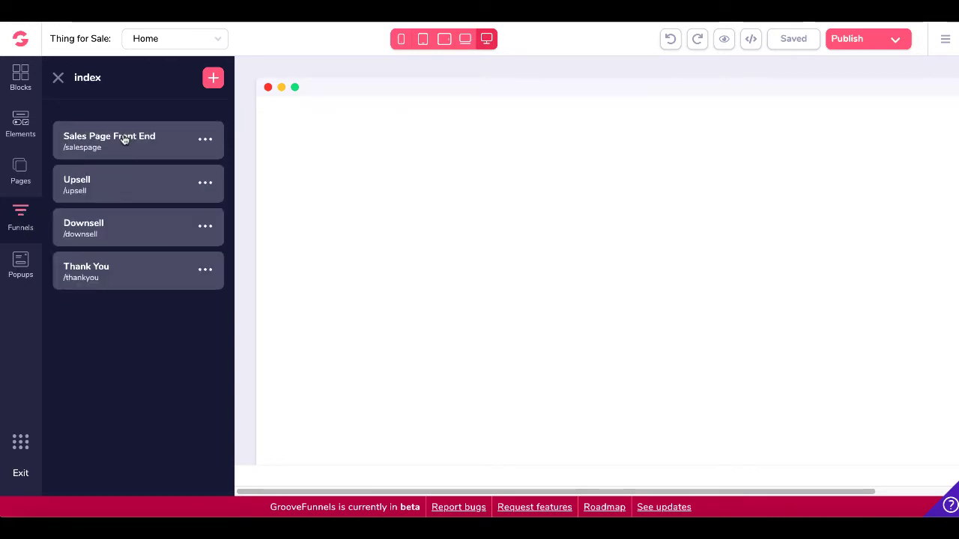
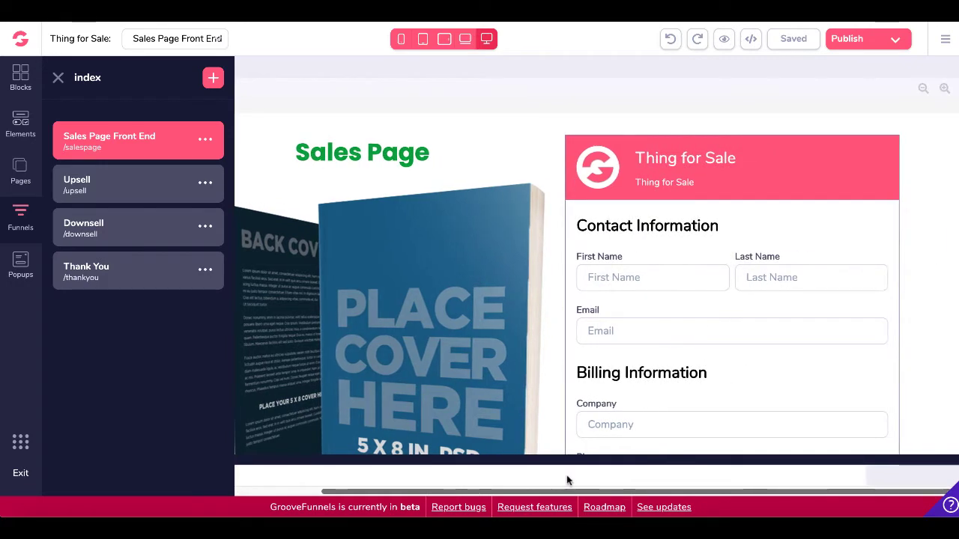
Check the sales page checkout form, then scroll through the Upsell page.
left_click(569, 368)
scroll(570, 366, "down", 3)
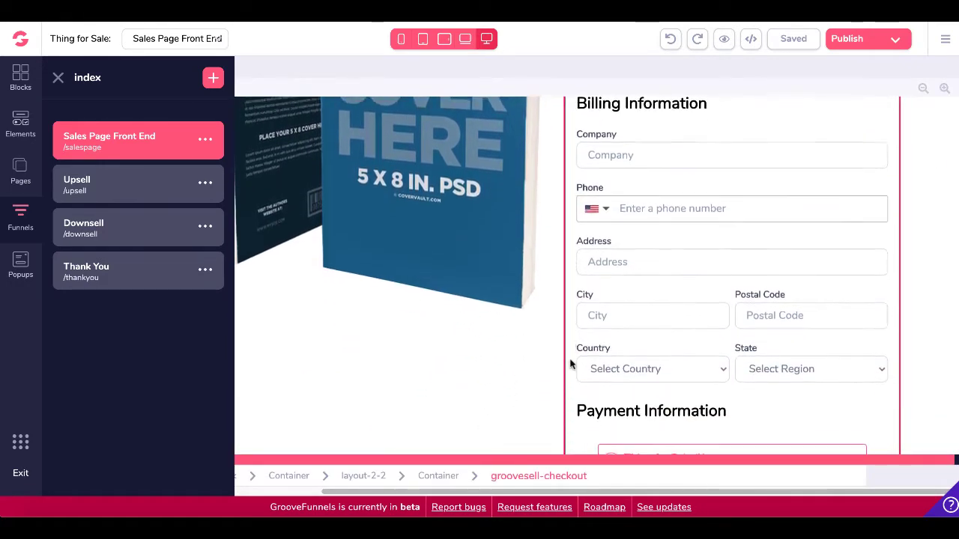
scroll(569, 364, "up", 5)
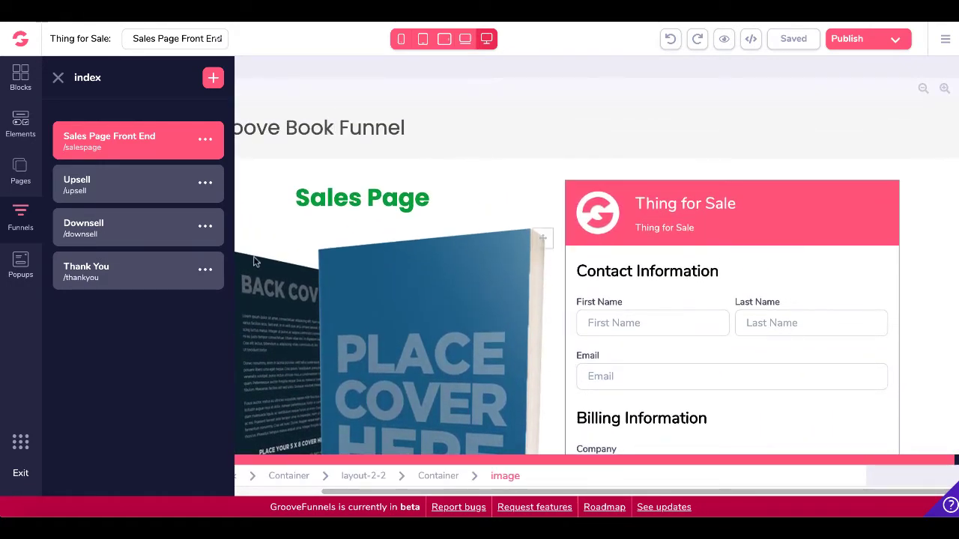
left_click(135, 194)
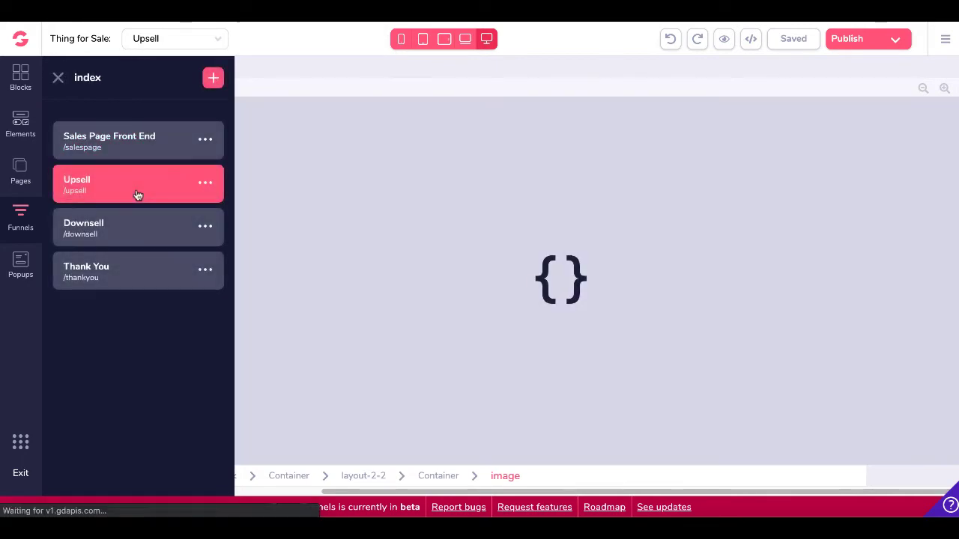
scroll(501, 325, "down", 5)
scroll(500, 325, "down", 5)
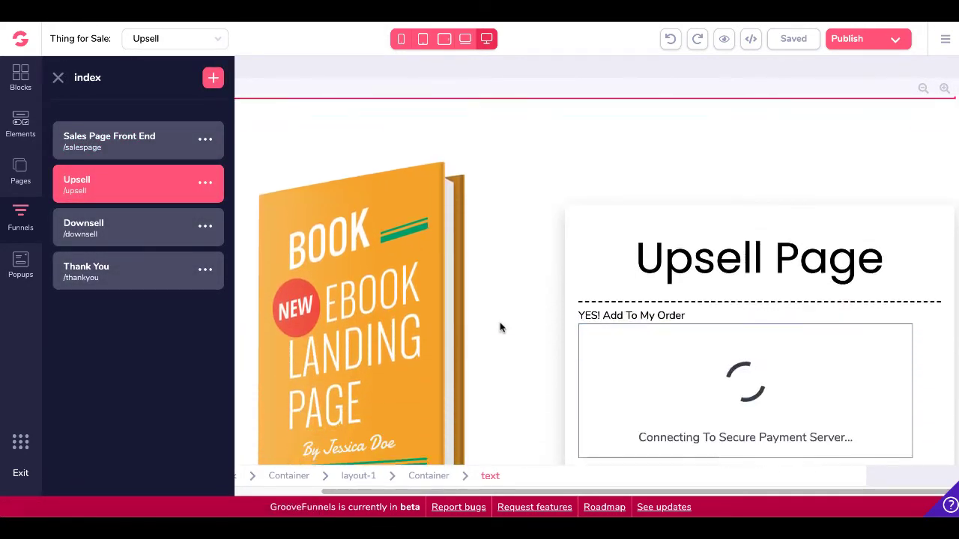
scroll(501, 327, "down", 5)
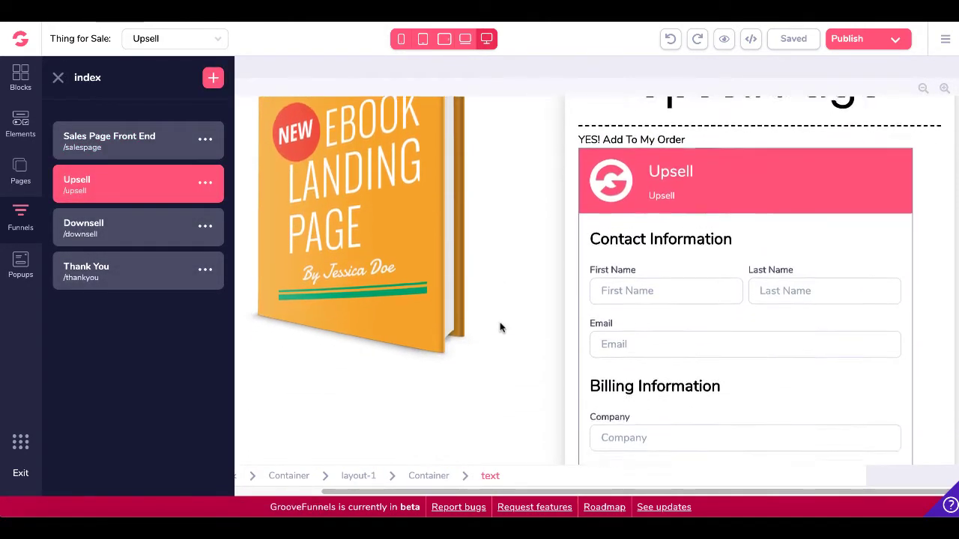
scroll(500, 327, "down", 5)
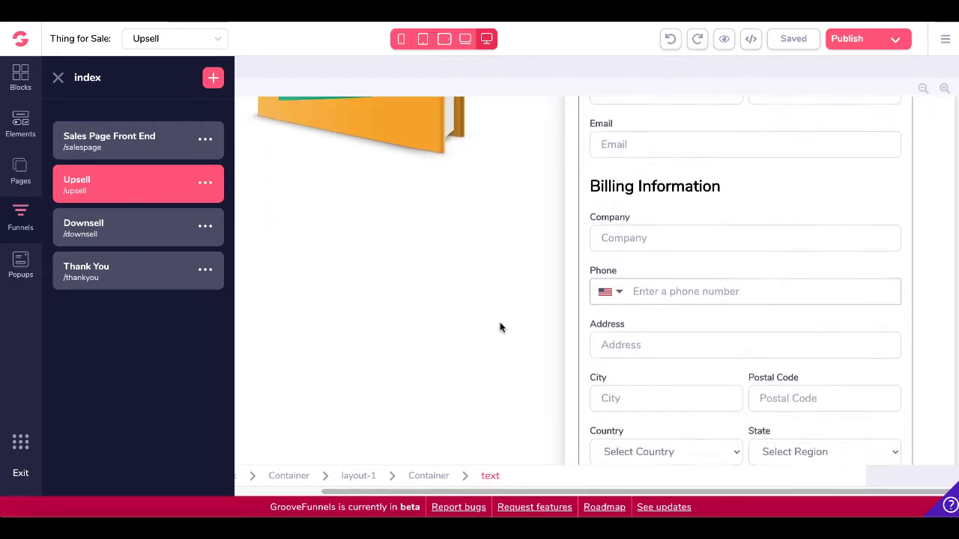
scroll(500, 328, "down", 3)
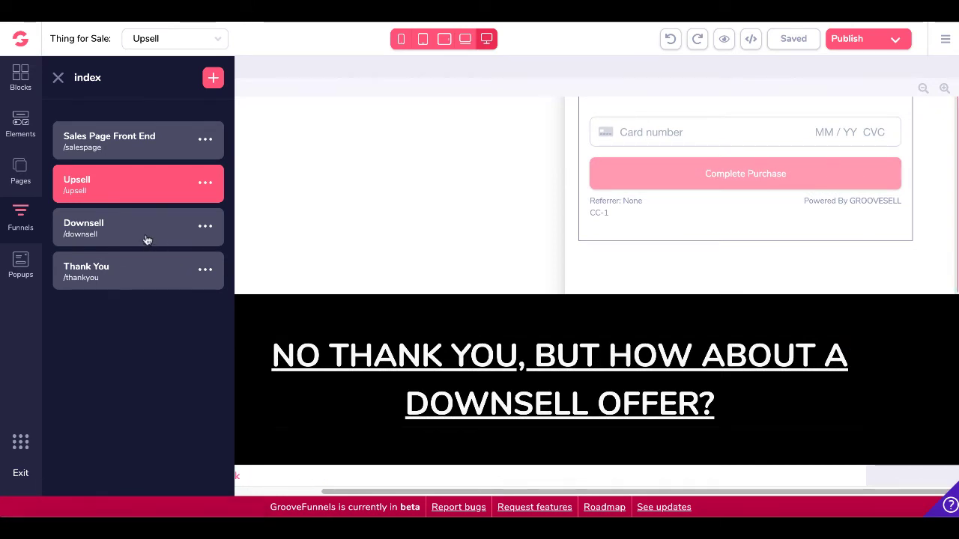
Scroll through the Downsell page's $1.00 order form, then open the Thank You page.
left_click(147, 240)
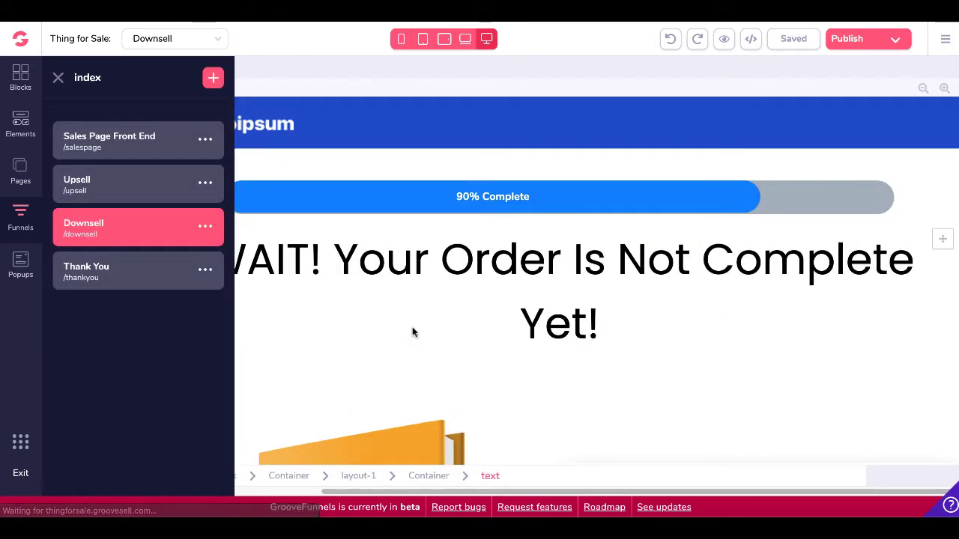
scroll(412, 327, "down", 2)
scroll(412, 326, "down", 2)
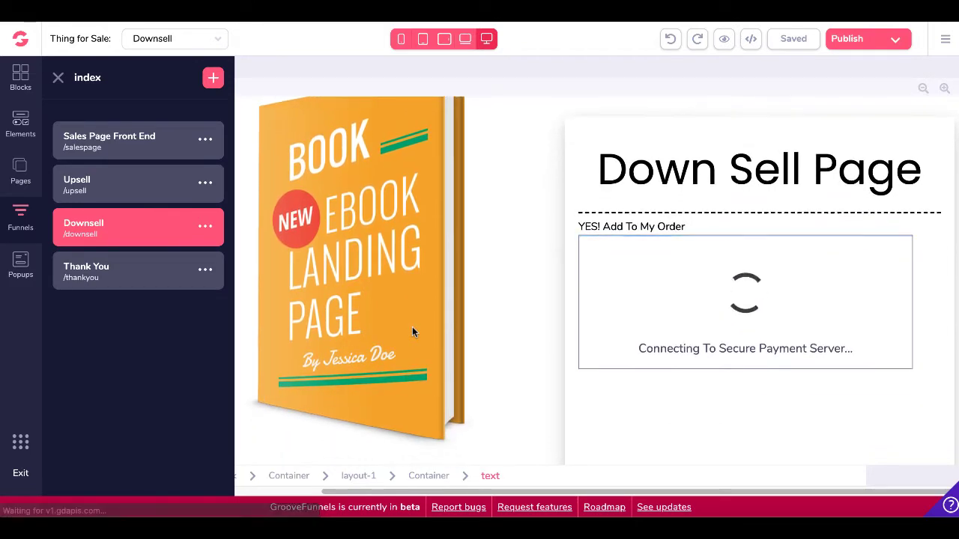
scroll(551, 315, "down", 1)
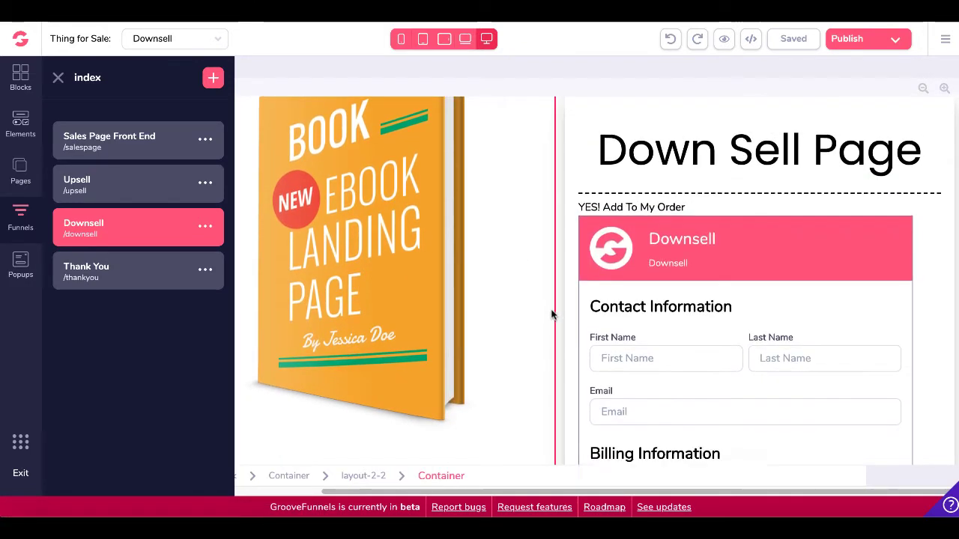
scroll(552, 314, "down", 2)
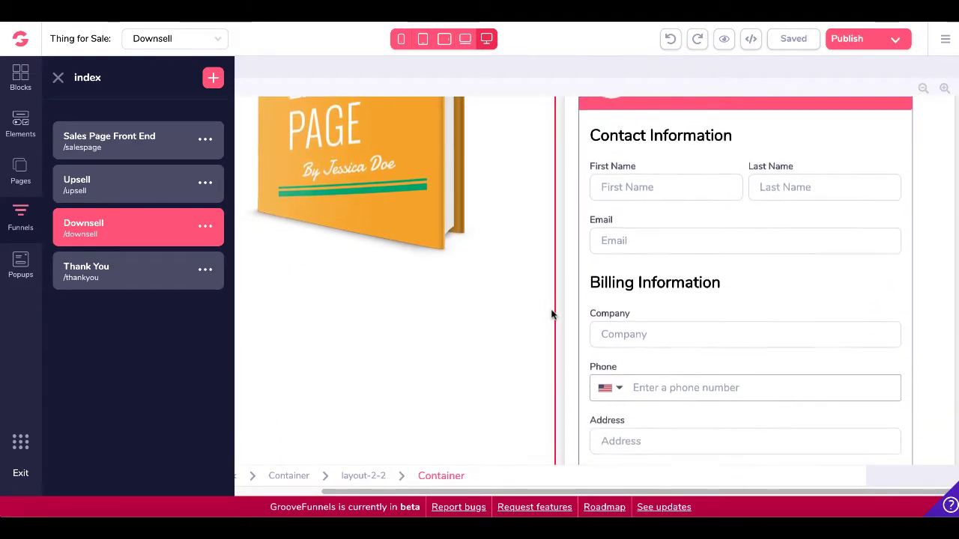
scroll(552, 315, "down", 6)
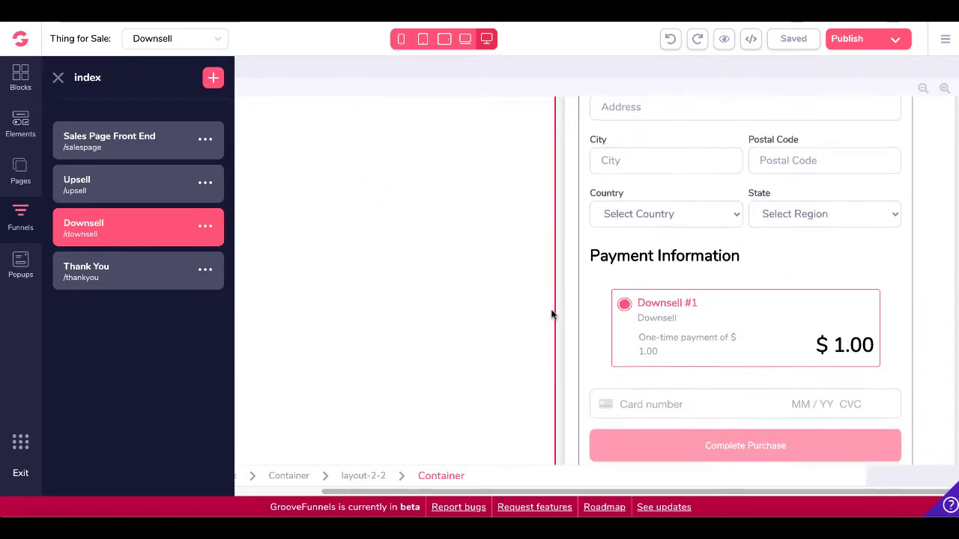
scroll(551, 314, "down", 3)
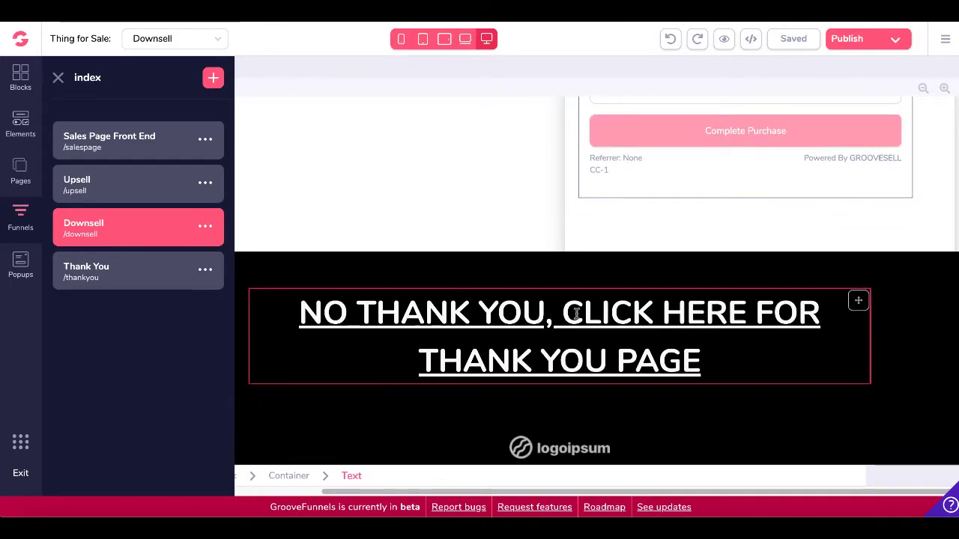
left_click(158, 284)
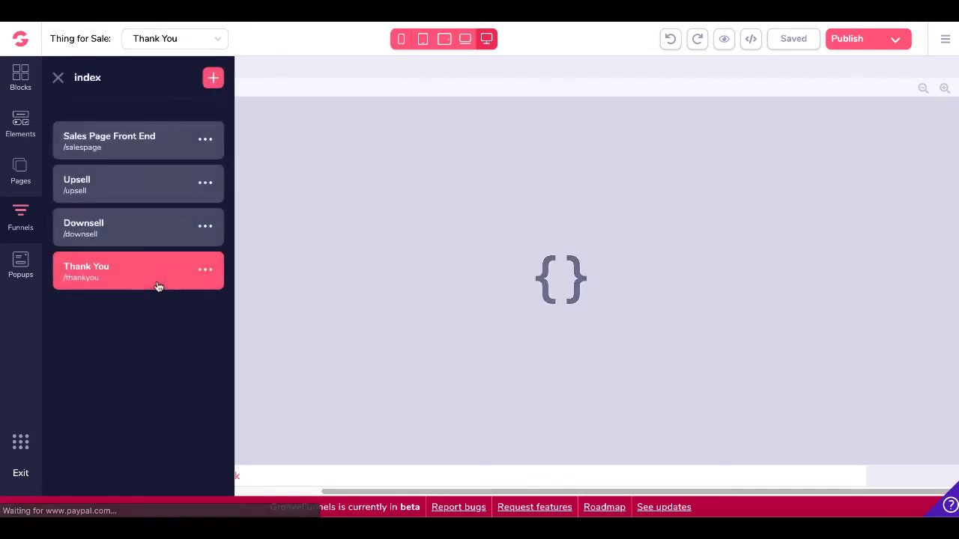
Leave the page editor and switch to the GrooveSell Vendor Dashboard.
left_click(58, 79)
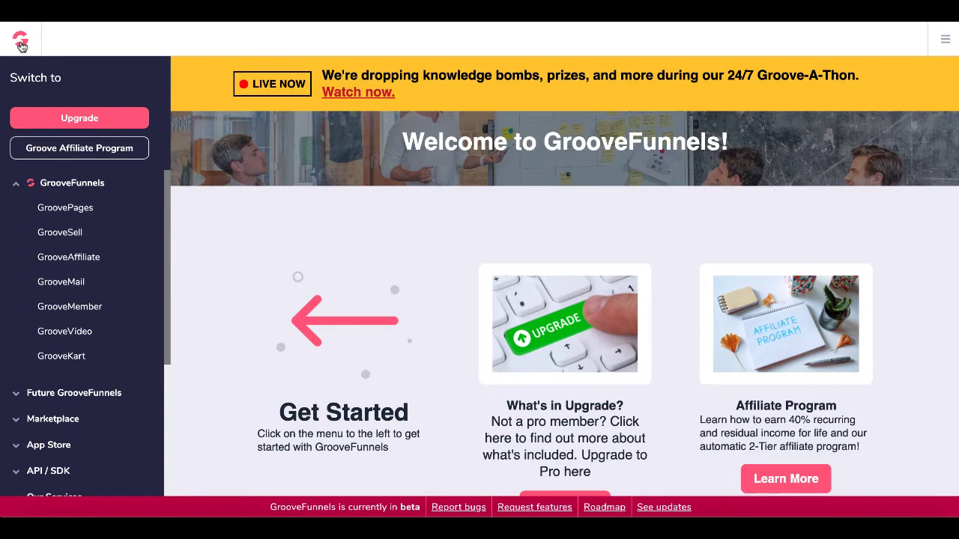
left_click(64, 239)
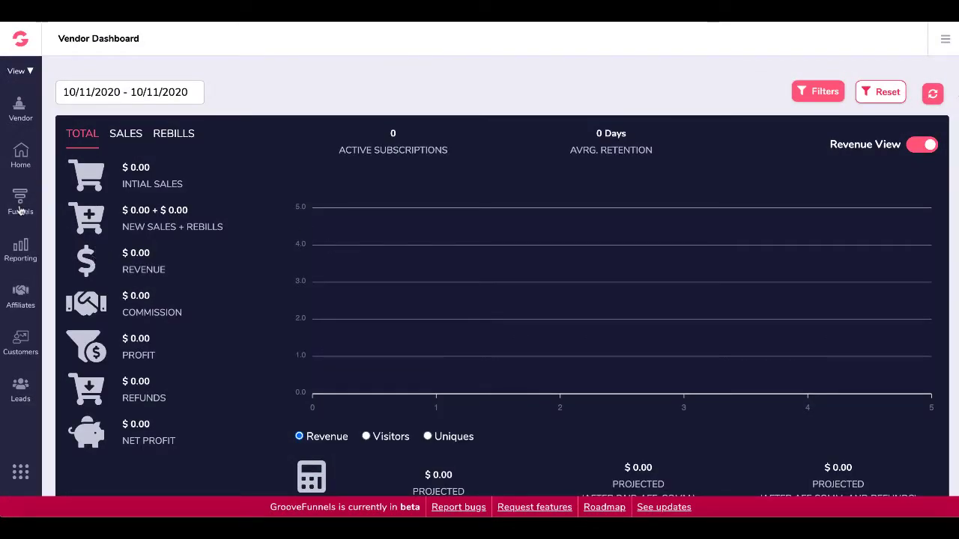
Cancel a new product funnel, then list Thing for Sale's products: Thing for Sale, Upsell, Downsell.
left_click(20, 204)
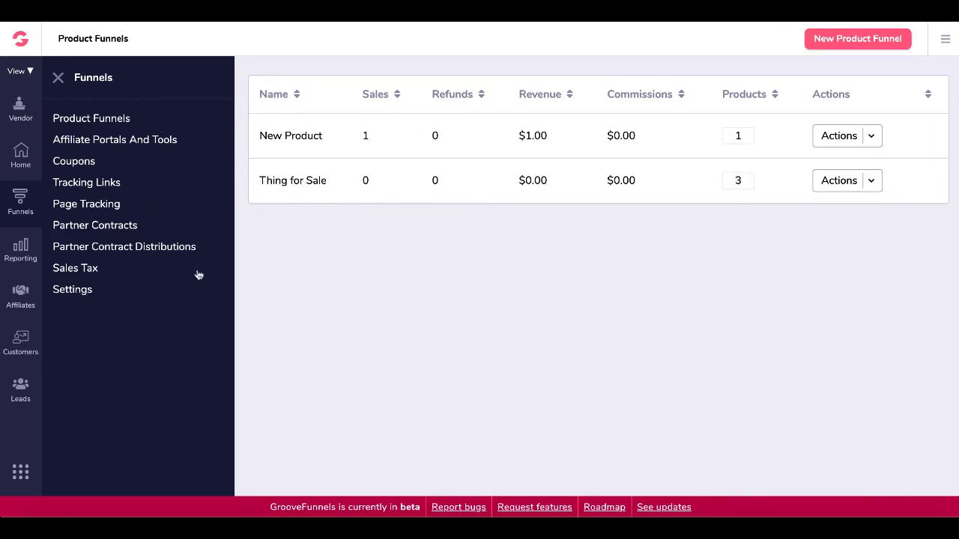
left_click(845, 48)
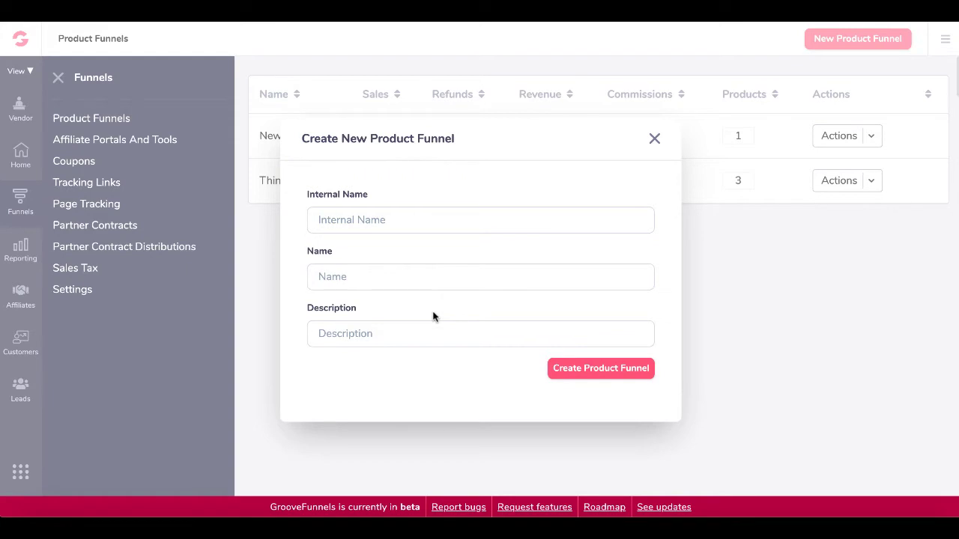
left_click(654, 139)
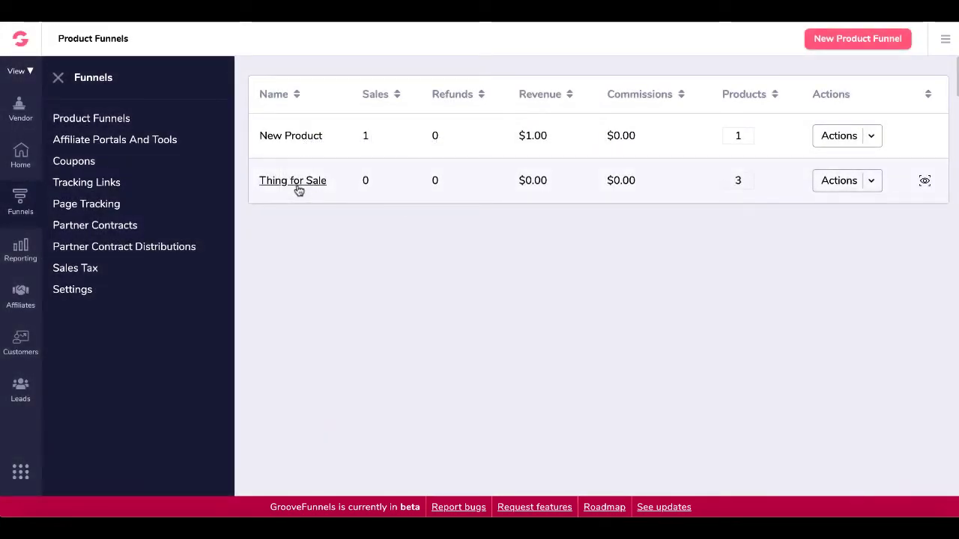
left_click(872, 186)
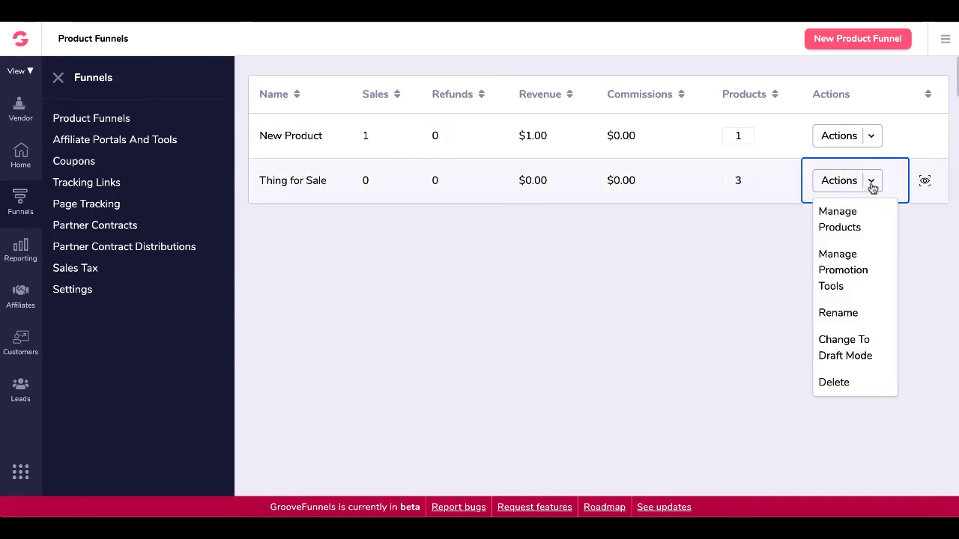
left_click(853, 221)
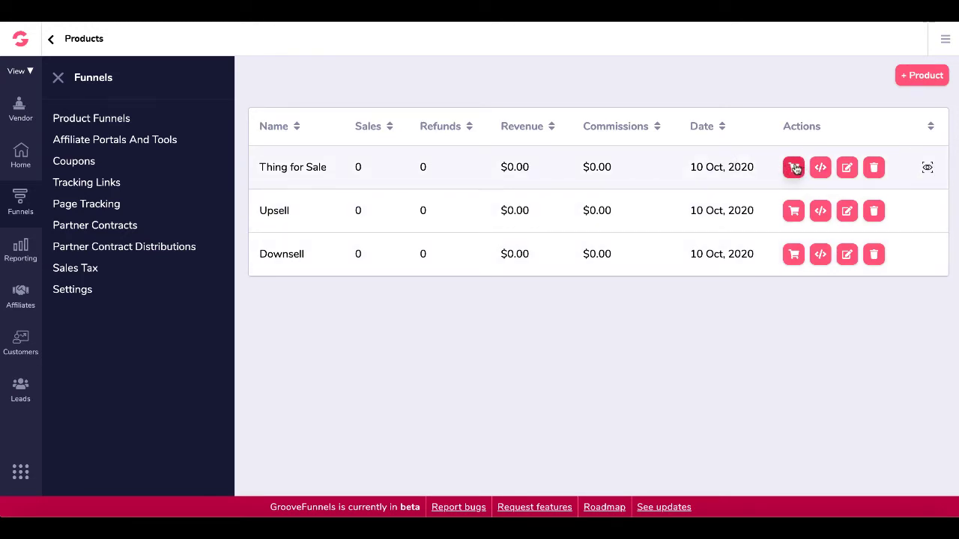
Open the Thing for Sale product for editing, keeping it a frontend product.
left_click(848, 168)
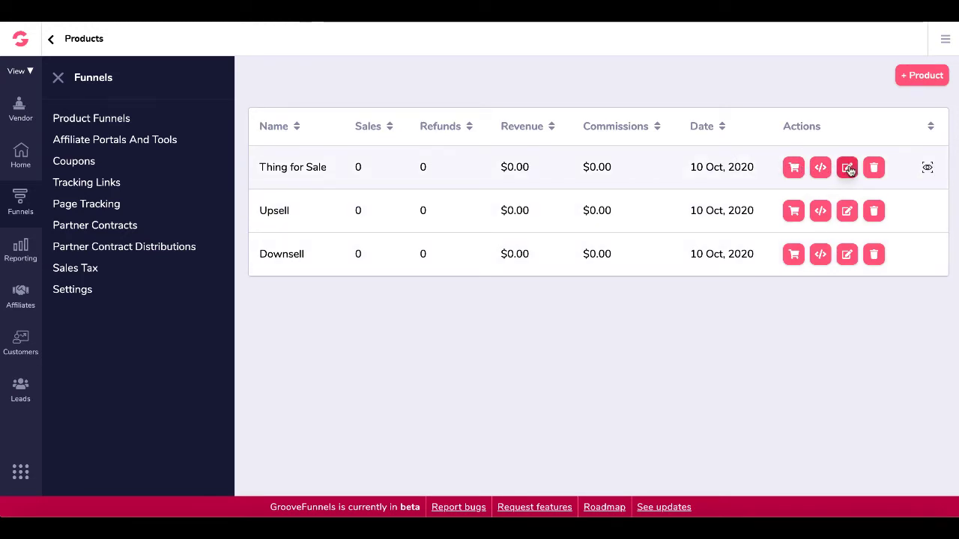
left_click(848, 169)
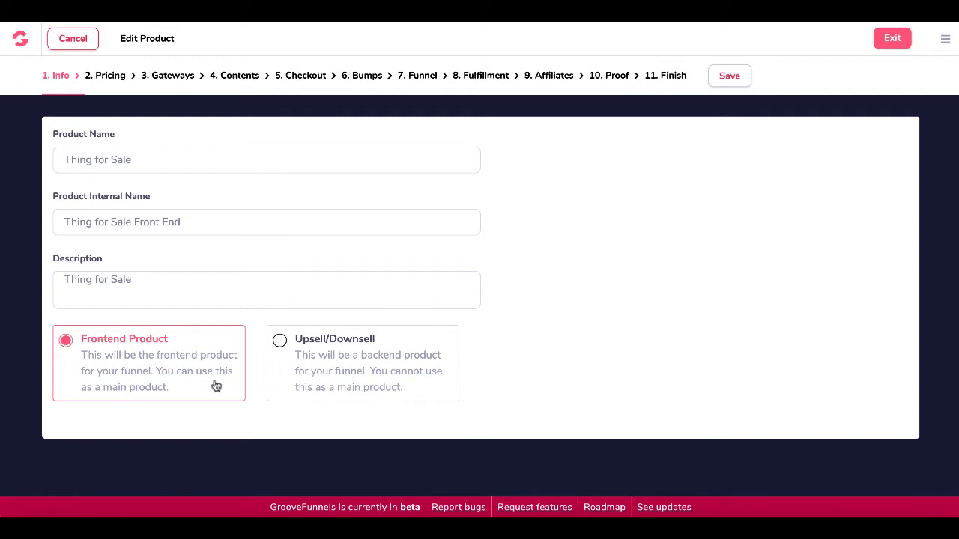
left_click(370, 373)
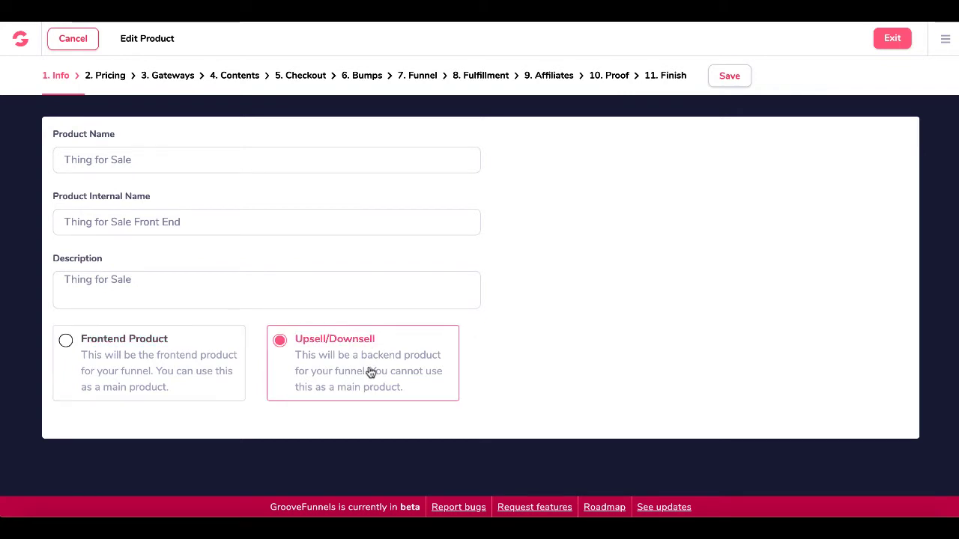
left_click(219, 394)
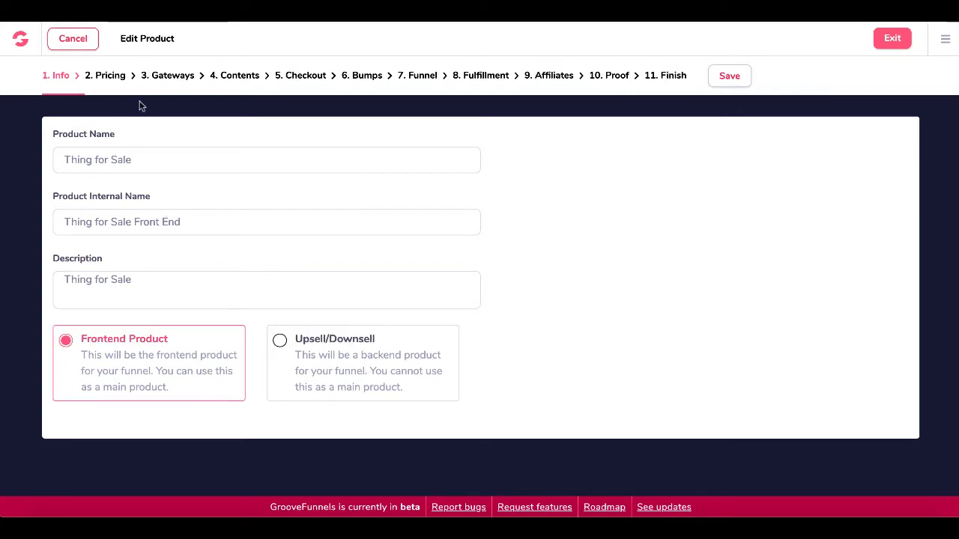
Review the one-time price of 1, then move on to the Payment Gateways step.
left_click(110, 76)
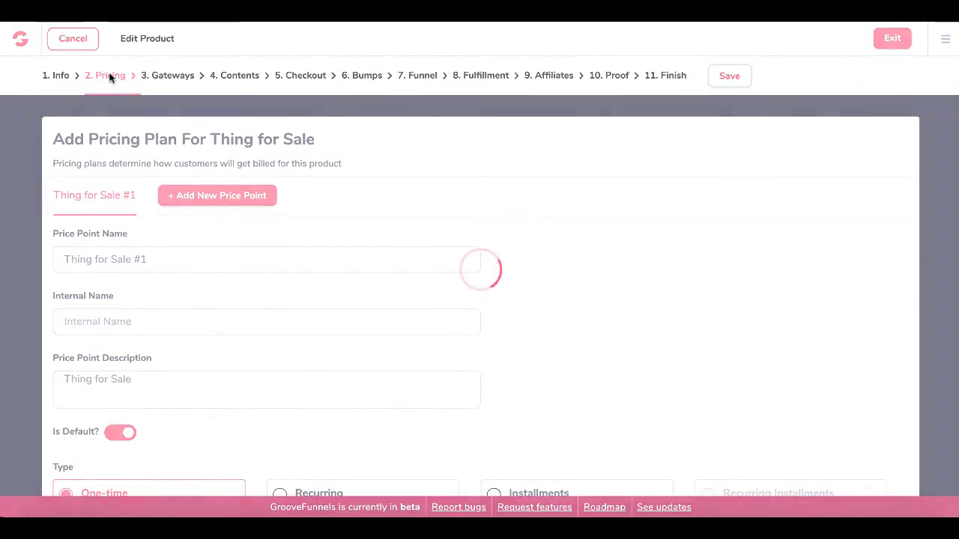
scroll(519, 321, "down", 3)
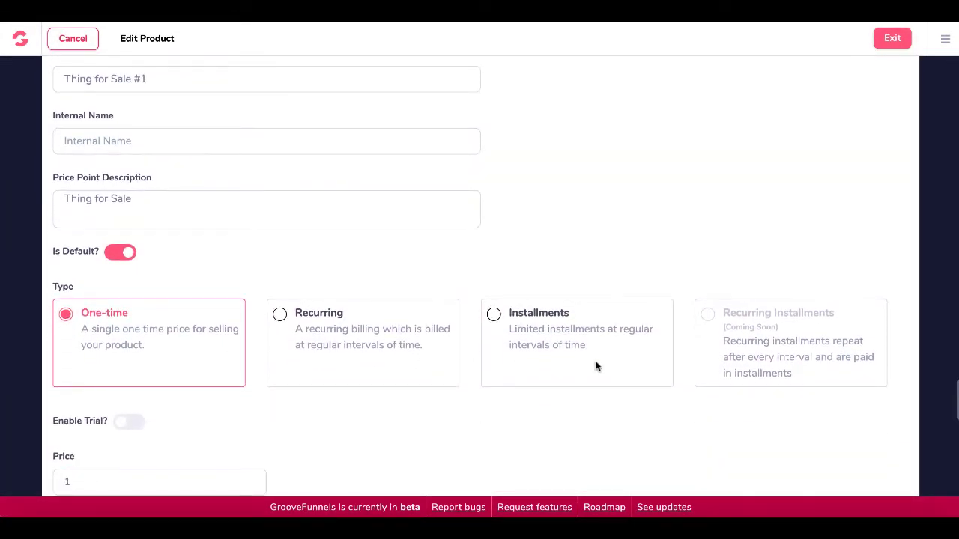
scroll(595, 364, "down", 1)
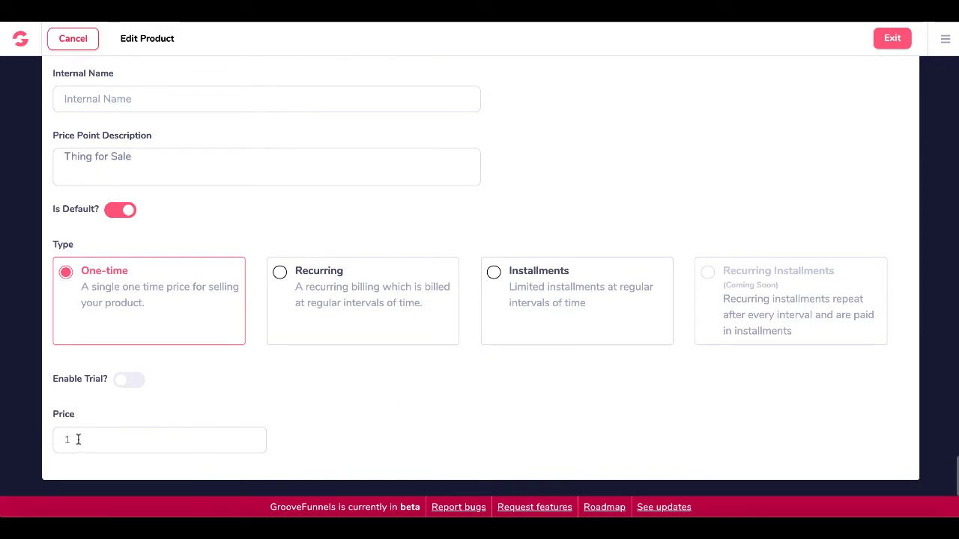
scroll(375, 380, "up", 1)
scroll(375, 379, "up", 3)
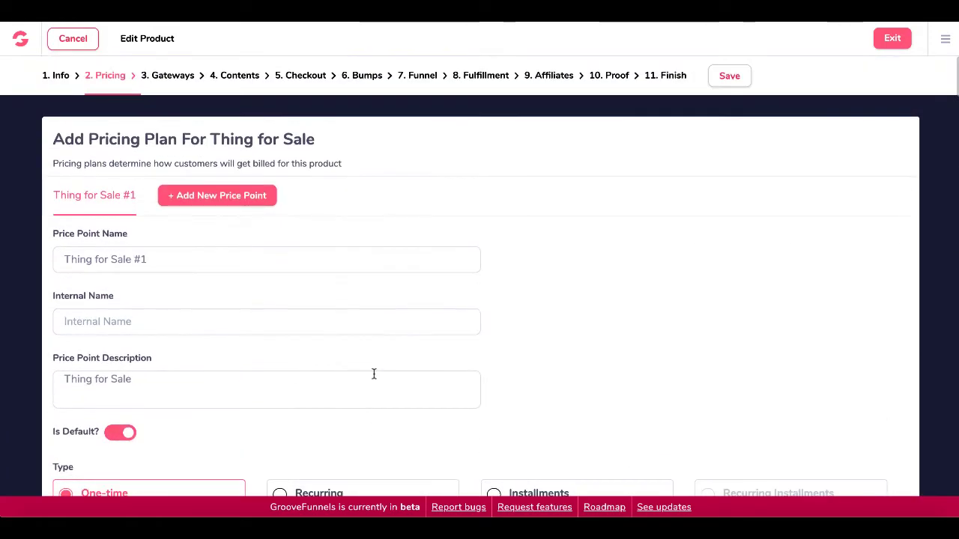
left_click(177, 76)
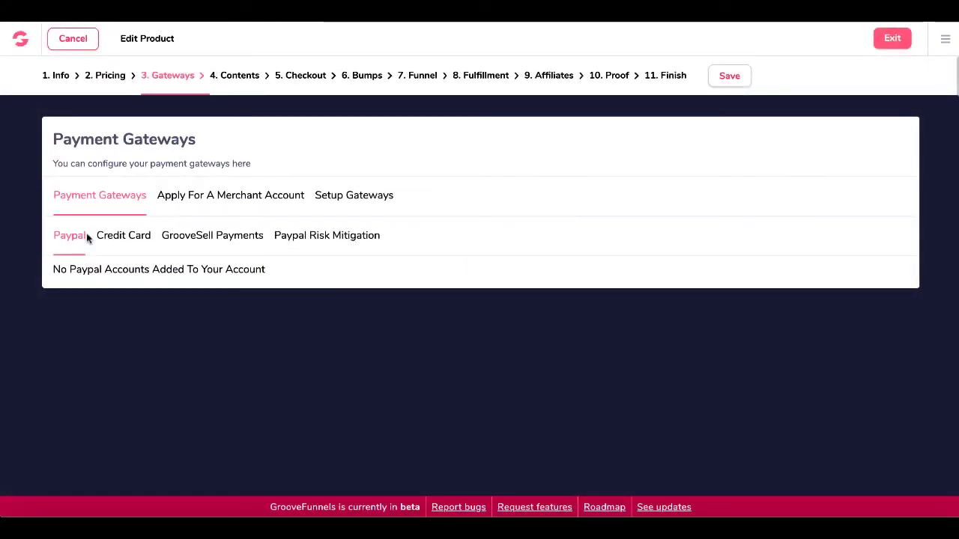
Confirm the Credit Card test gateway account, then open the Thing for Sale sales page from Contents.
left_click(132, 237)
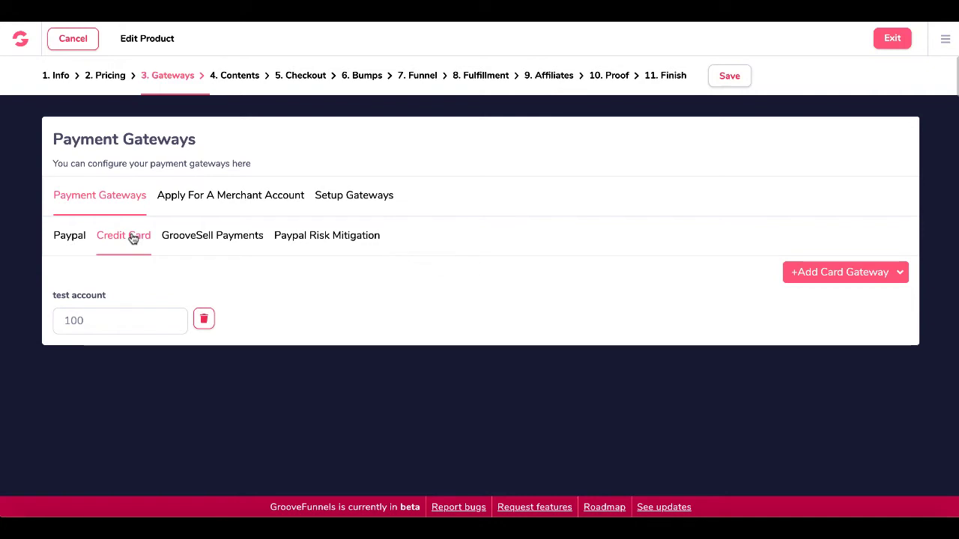
left_click(817, 283)
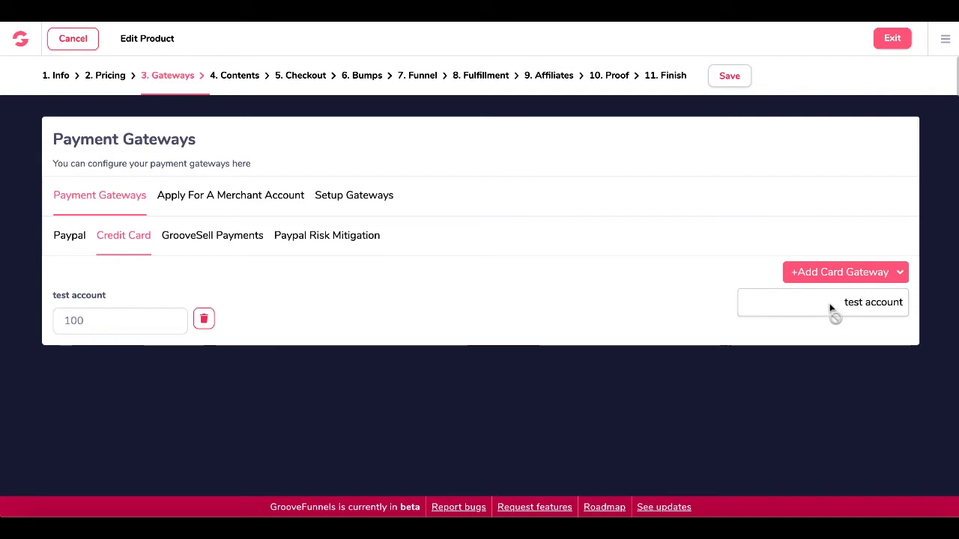
left_click(91, 320)
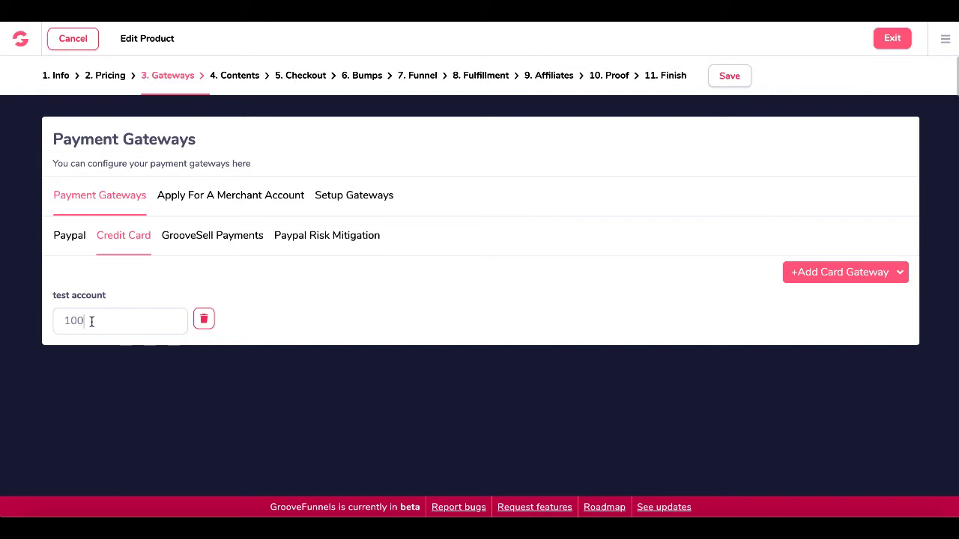
left_click(233, 78)
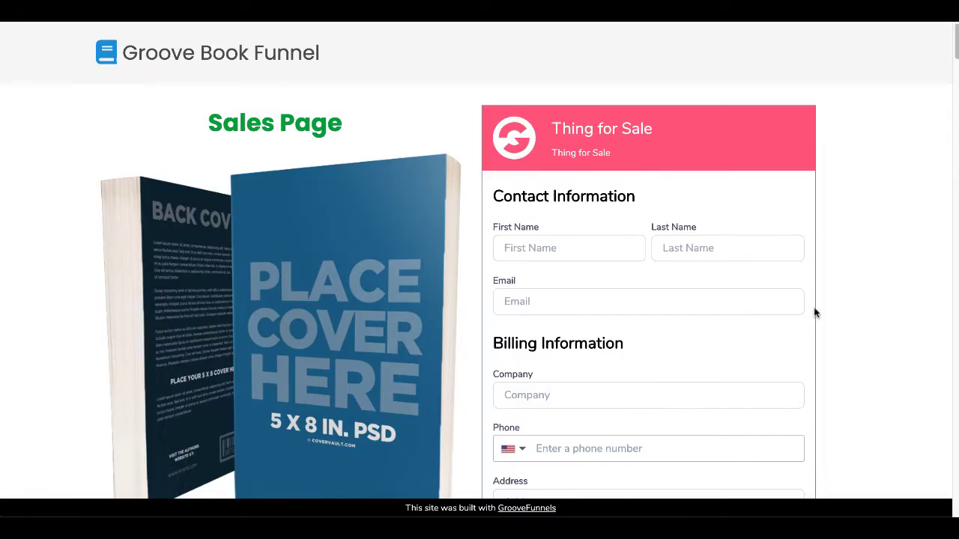
Review the sales page and thank-you page URL, then reach Checkout with Groovesell Hosted Checkout.
scroll(862, 323, "down", 3)
scroll(862, 323, "up", 2)
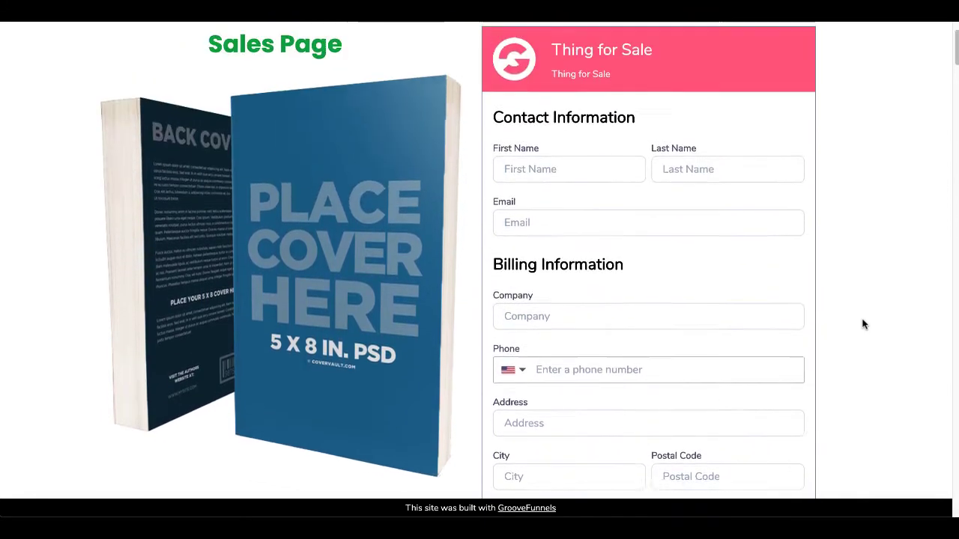
scroll(863, 323, "up", 1)
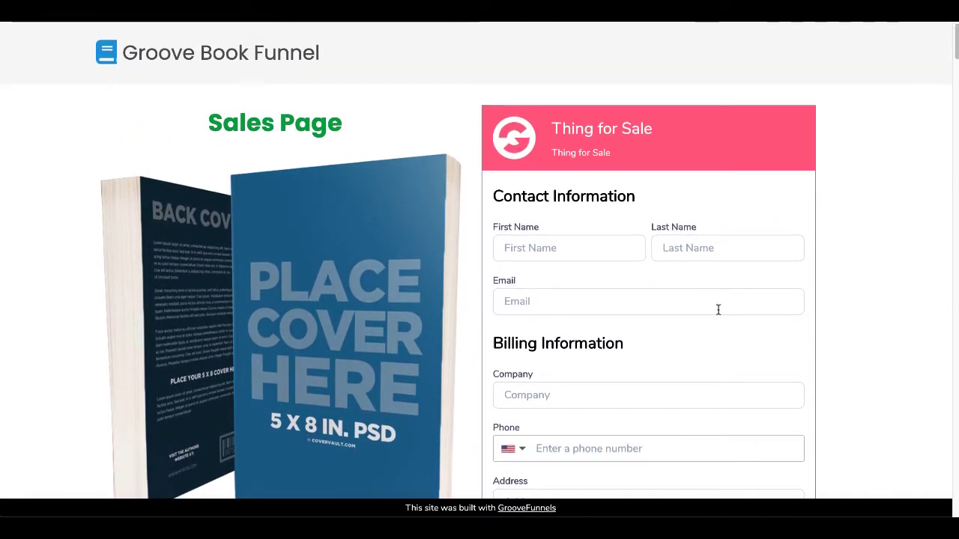
scroll(717, 309, "down", 4)
scroll(718, 310, "up", 4)
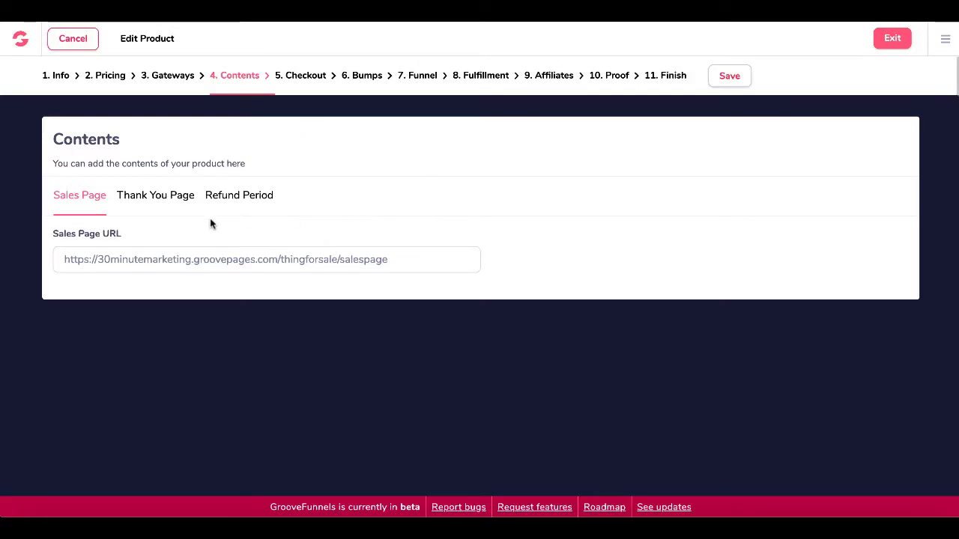
left_click(156, 201)
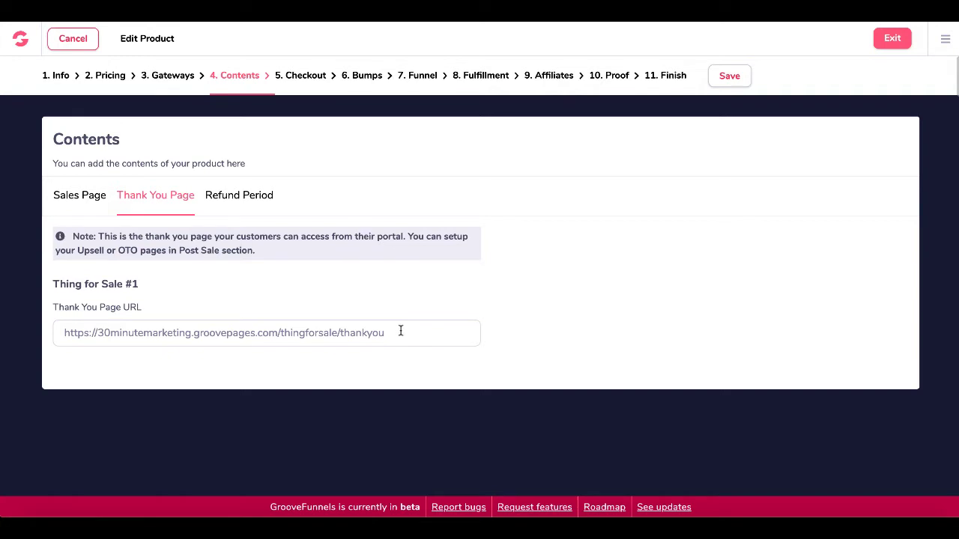
left_click(295, 78)
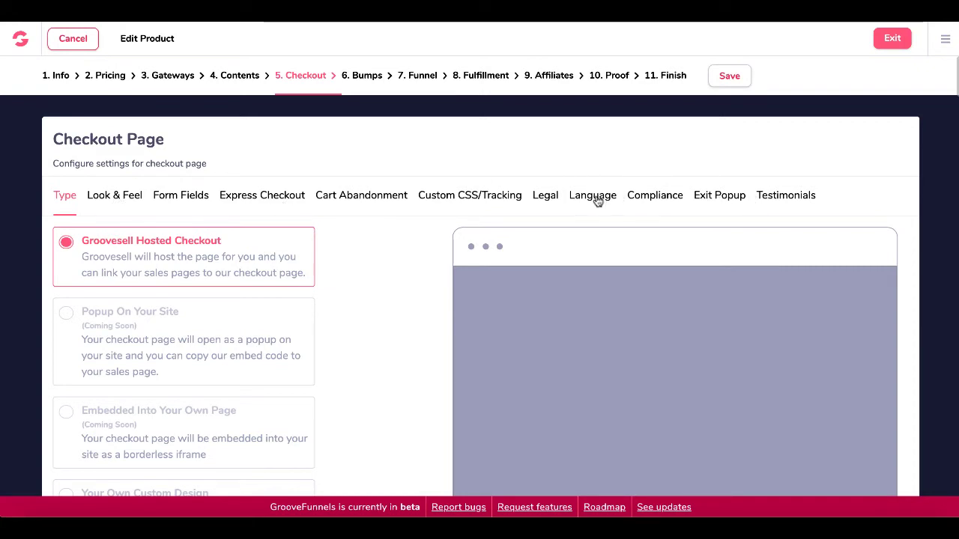
Skip order bumps and keep the Funnel step's post-transaction type as Upsell Page.
left_click(364, 79)
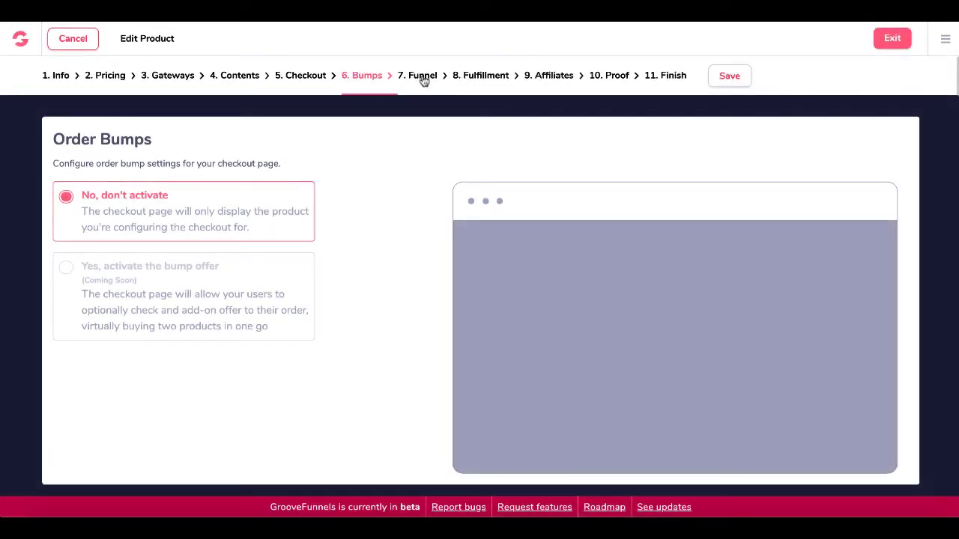
left_click(423, 76)
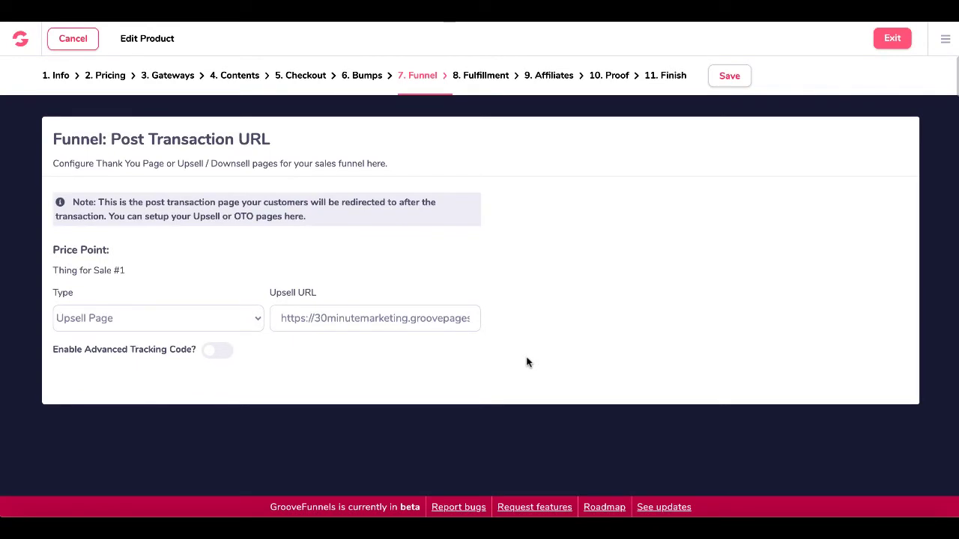
left_click(249, 317)
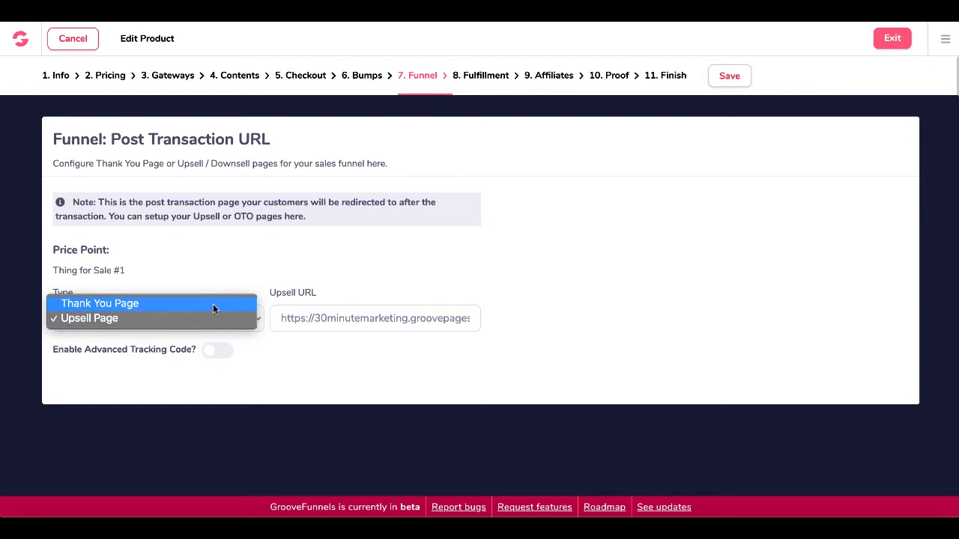
left_click(412, 252)
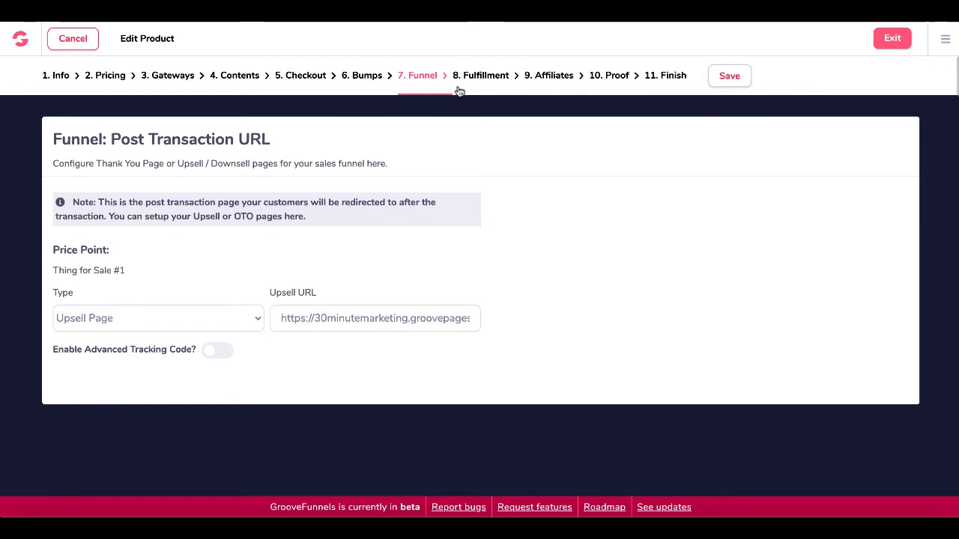
Pass Fulfillment, set Affiliates to No Affiliate Program, and pass Proof to reach Finish.
left_click(485, 77)
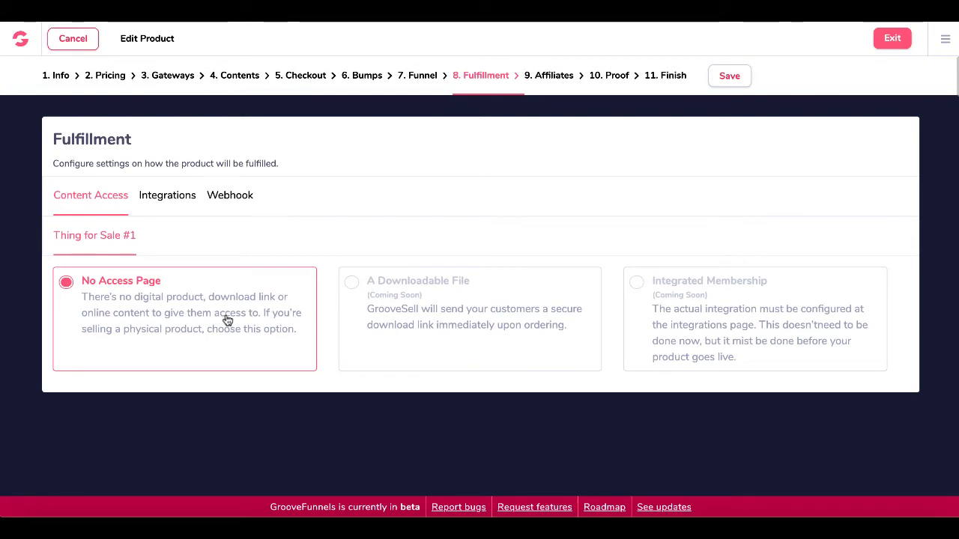
left_click(548, 77)
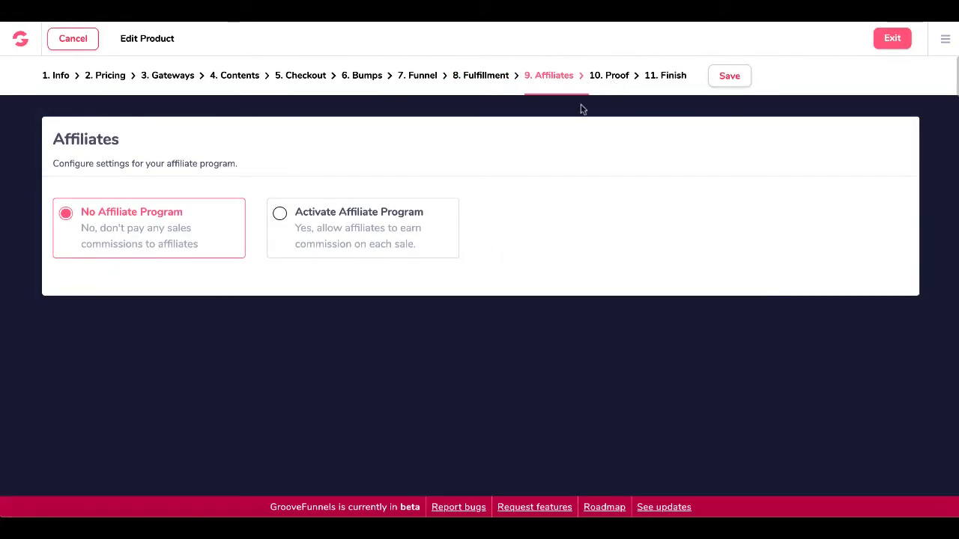
left_click(343, 251)
scroll(353, 349, "down", 3)
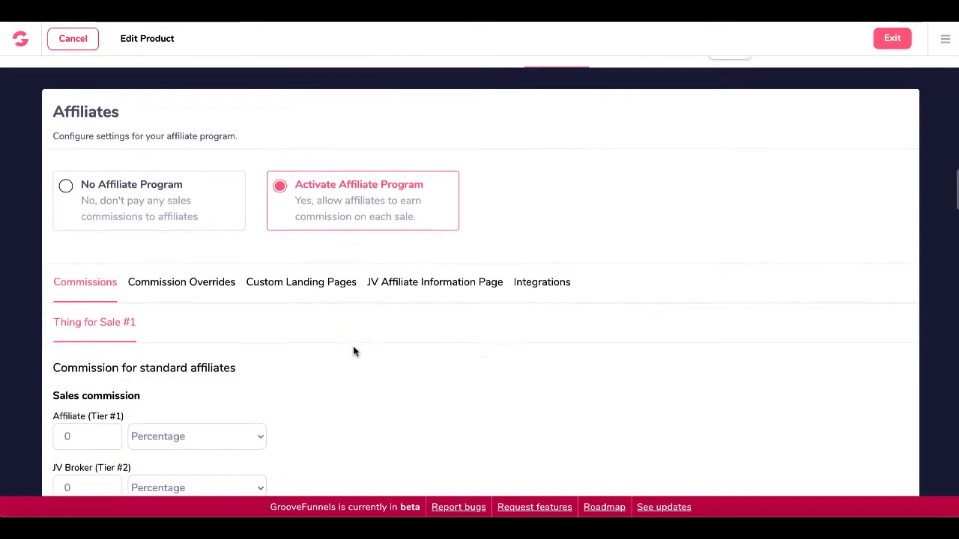
scroll(353, 350, "up", 3)
left_click(186, 232)
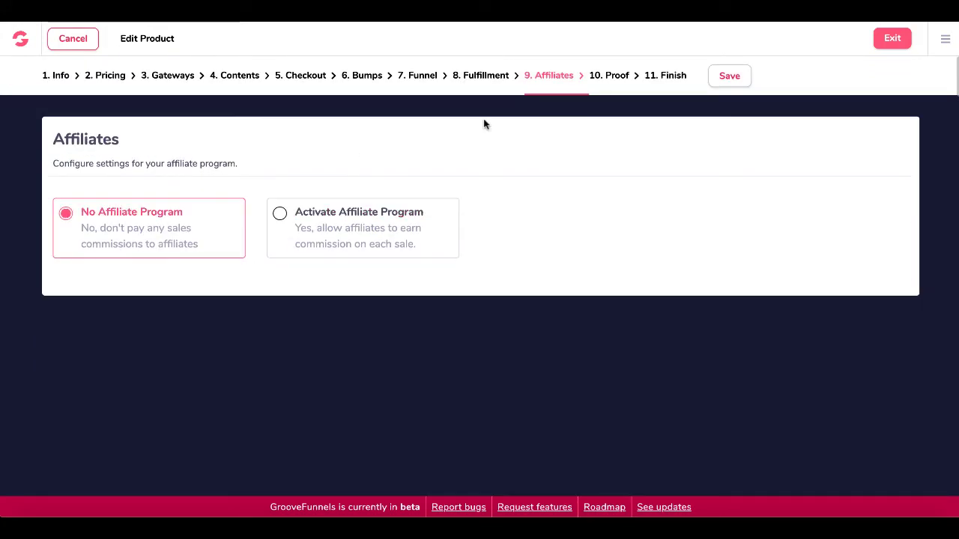
left_click(611, 77)
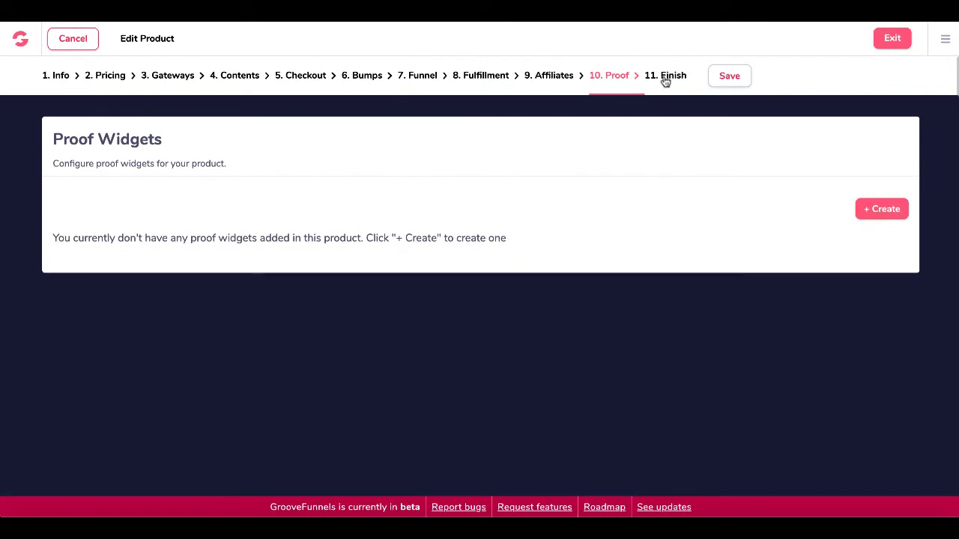
left_click(665, 77)
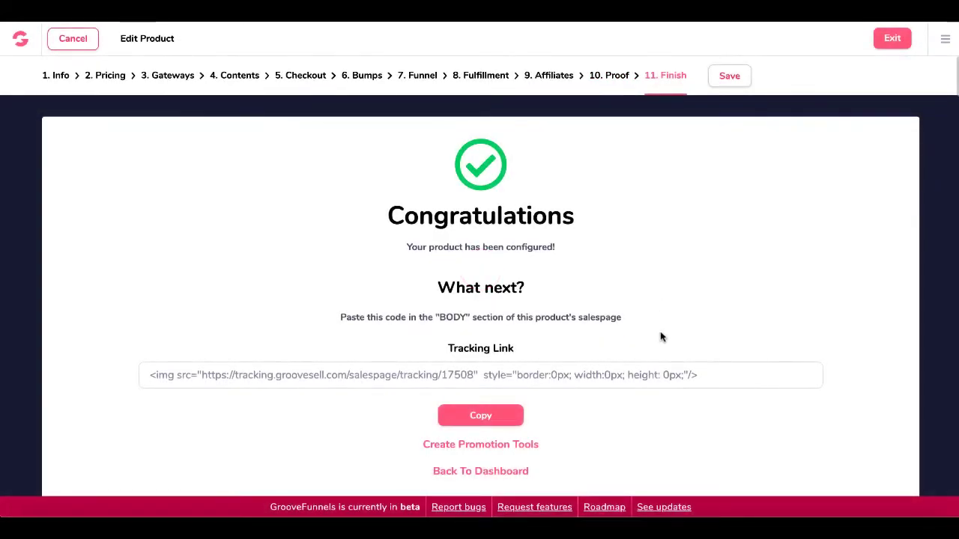
Select the tracking link code, save the product settings, and return to the dashboard.
left_click(710, 380)
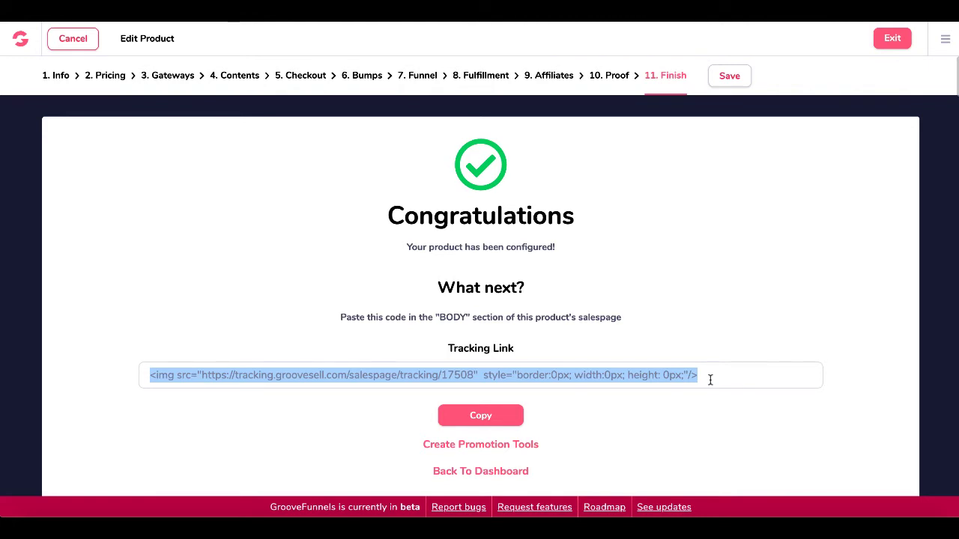
left_click(731, 77)
left_click(507, 469)
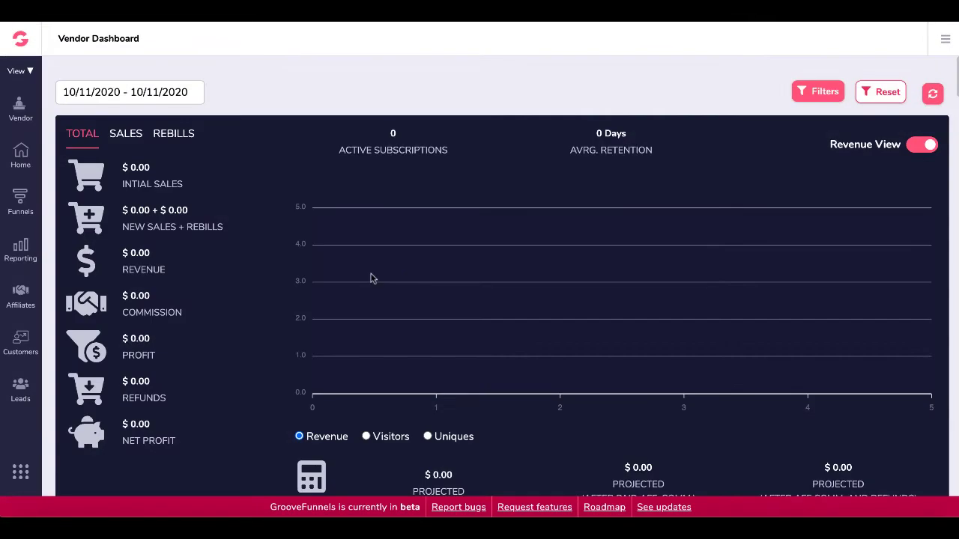
Verify Thing for Sale holds its Thing for Sale, Upsell and Downsell products, then reopen its Actions.
left_click(20, 204)
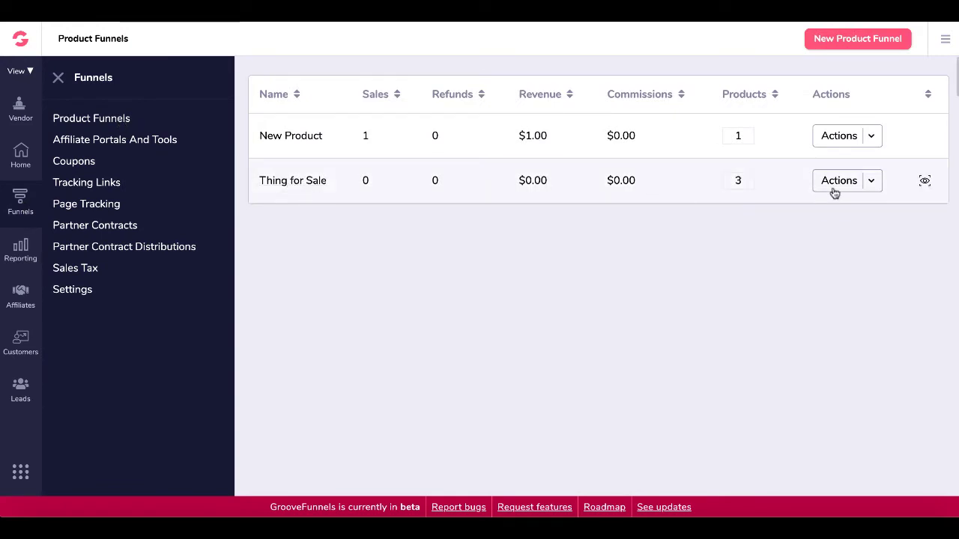
left_click(870, 184)
left_click(842, 214)
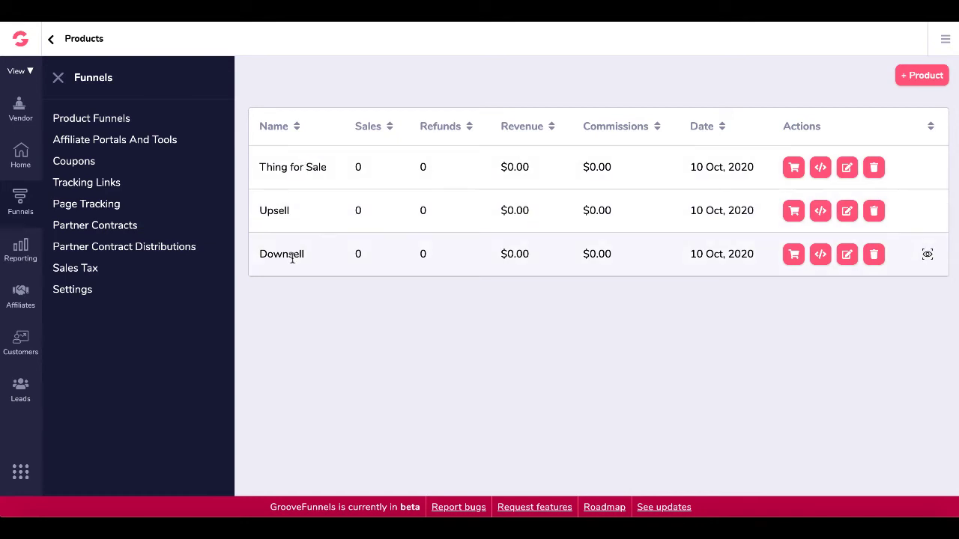
left_click(113, 122)
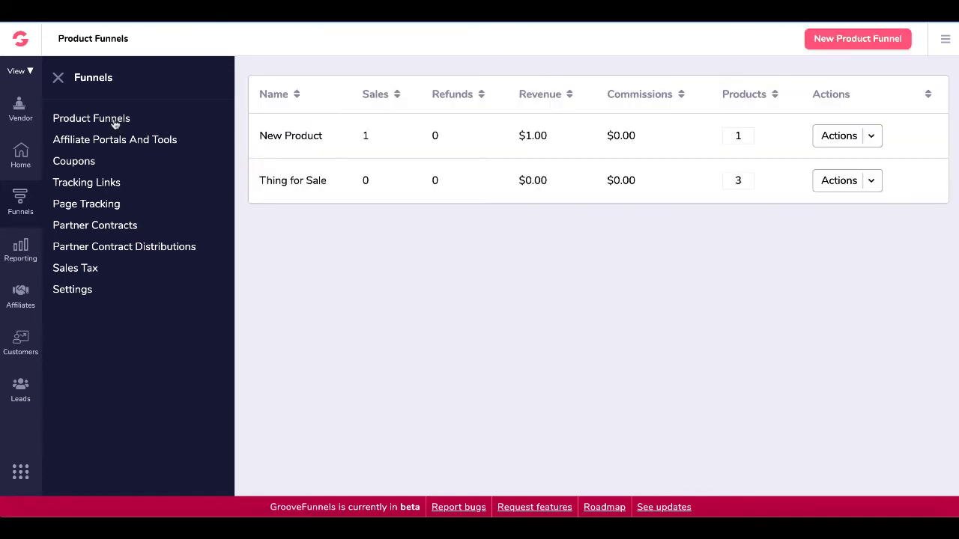
left_click(868, 183)
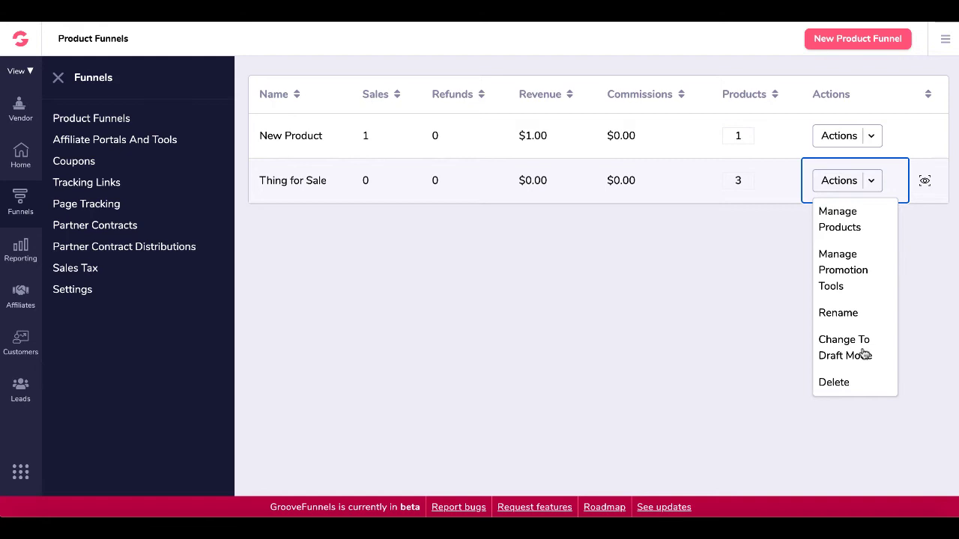
Create a new product funnel with internal name 'ttt', name 'ttttt' and description 'ttttt'.
left_click(839, 44)
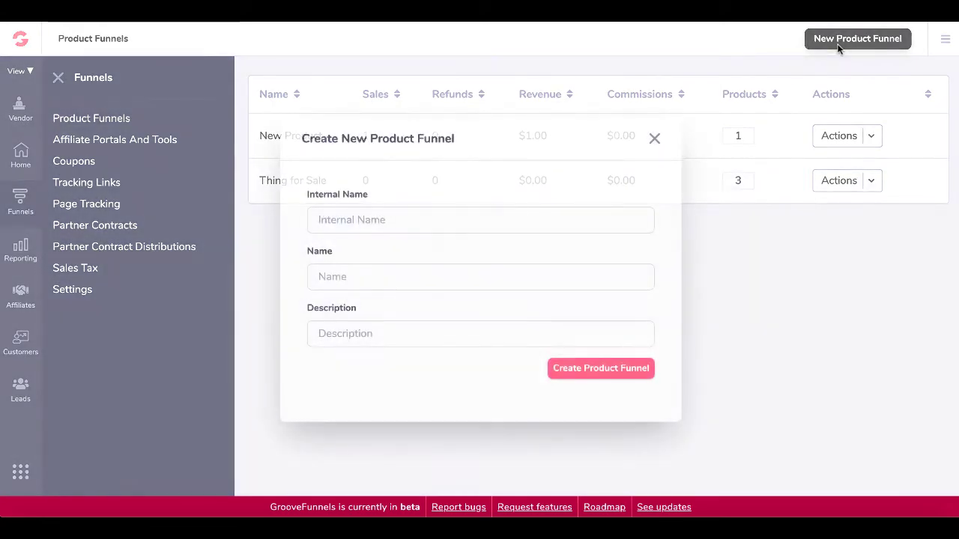
left_click(438, 217)
type("ttt")
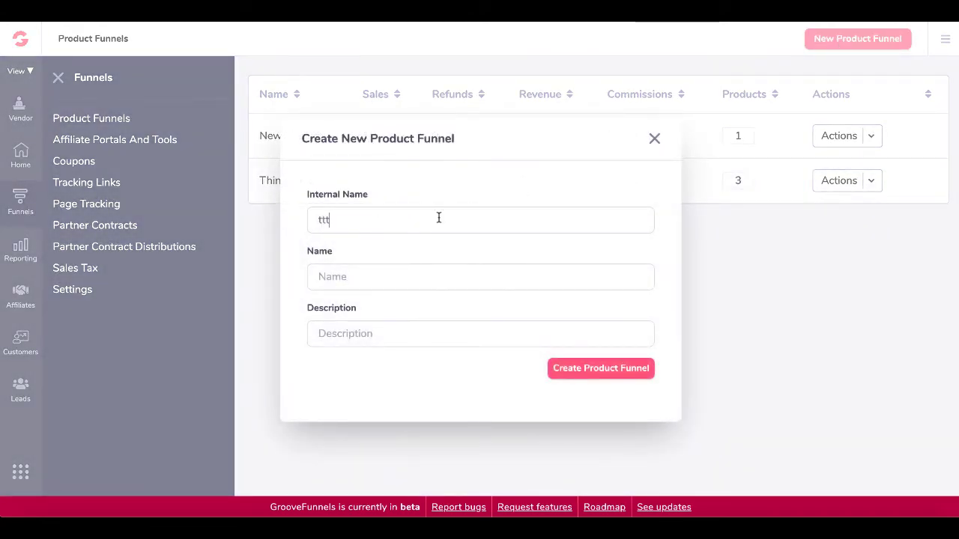
left_click(400, 279)
type("ttttt")
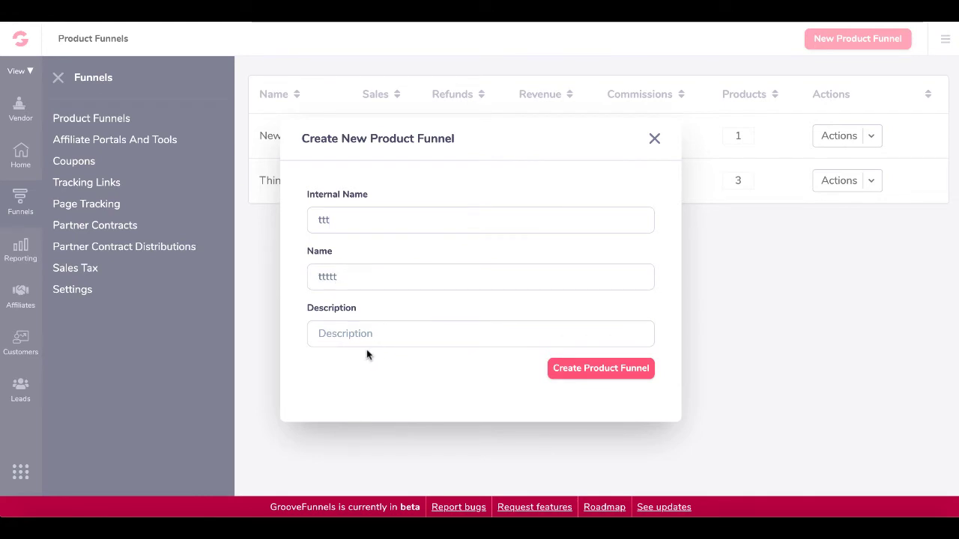
left_click(366, 345)
type("ttttt")
left_click(576, 375)
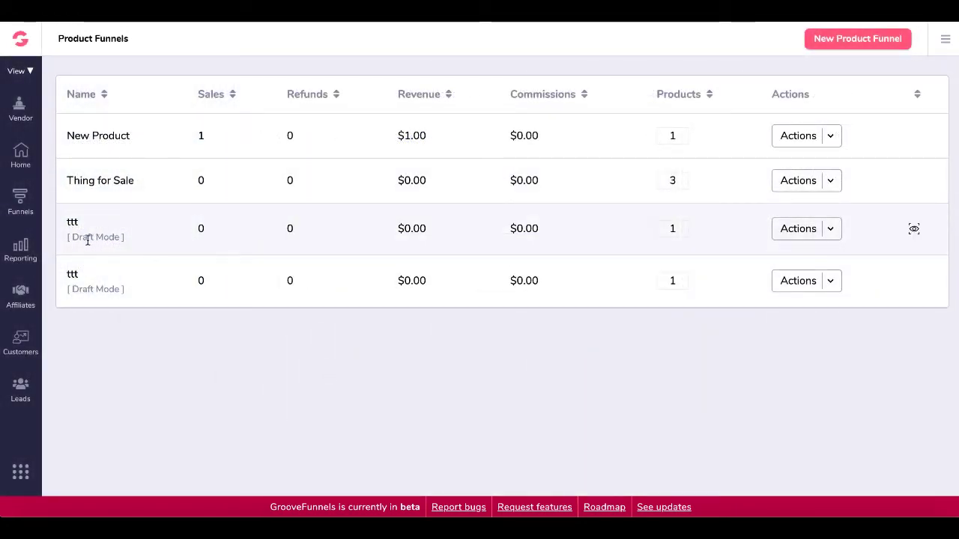
left_click(830, 231)
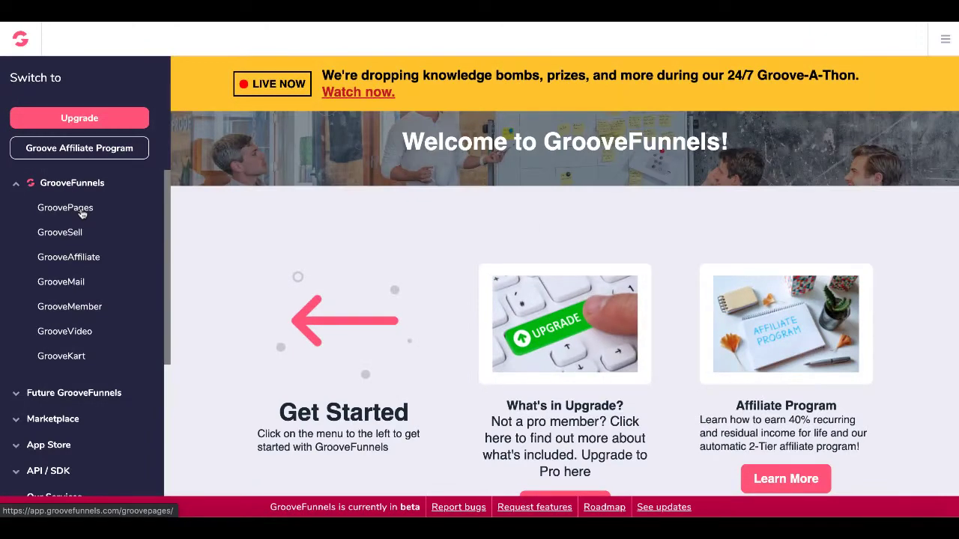
Open the Thing for Sale site's index funnel Sales Page Front End in the editor.
left_click(82, 214)
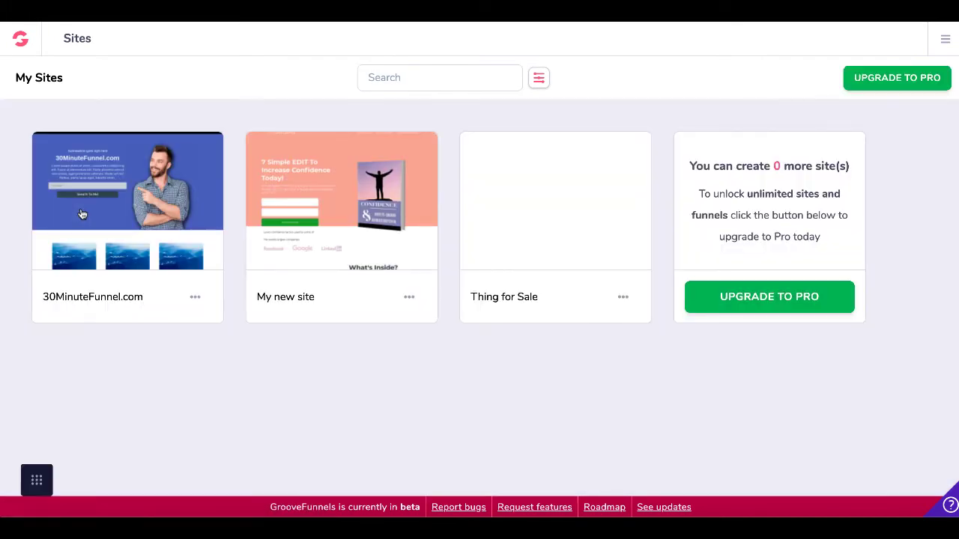
left_click(555, 203)
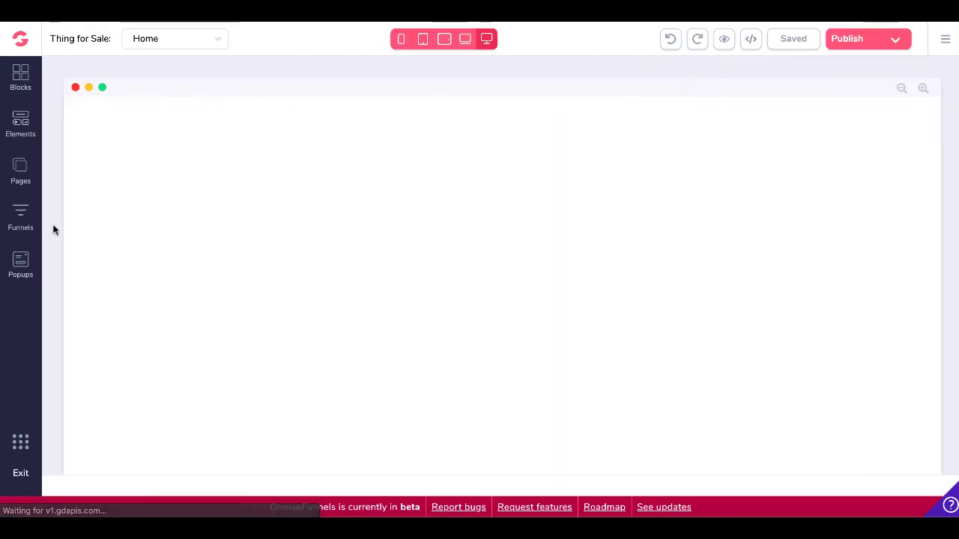
left_click(21, 217)
left_click(131, 137)
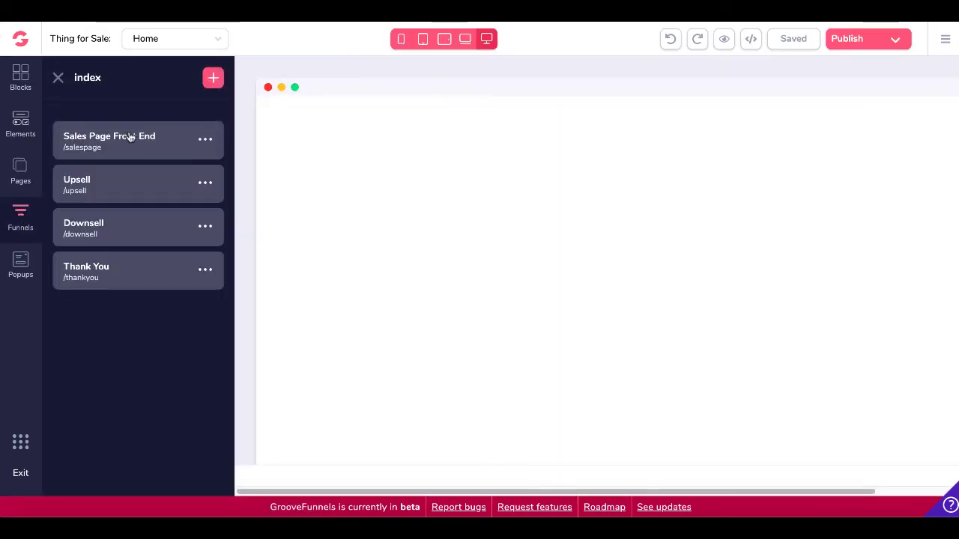
left_click(147, 157)
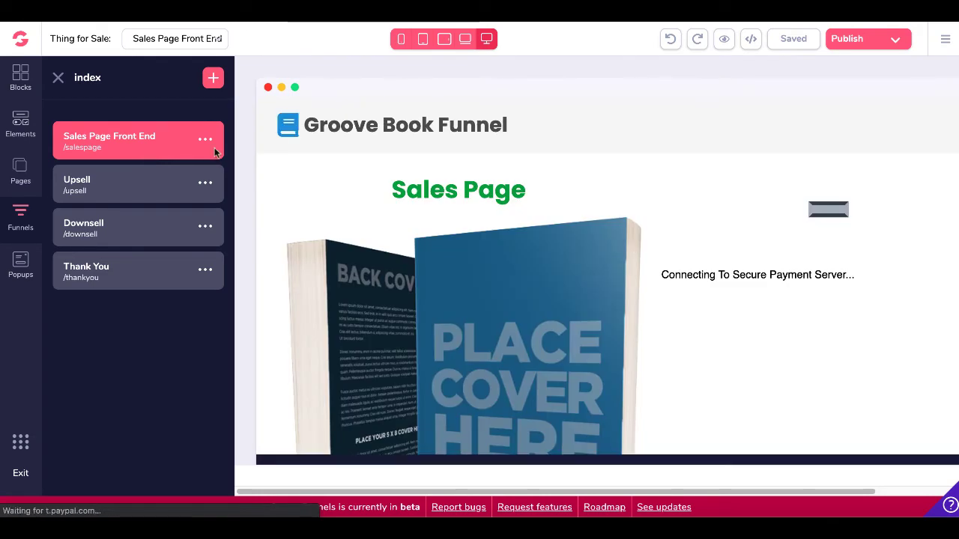
Close the funnels panel and select the groovesell-checkout order form.
left_click(58, 80)
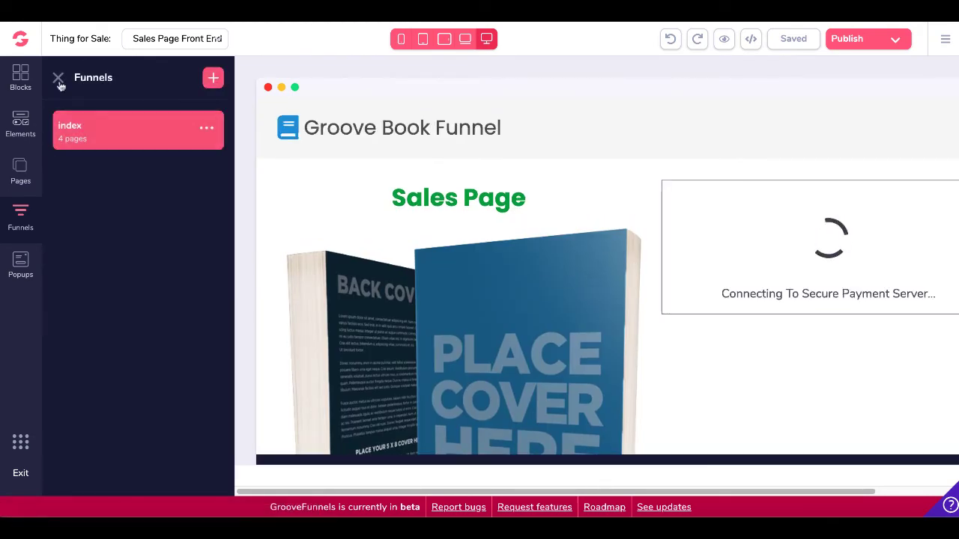
left_click(59, 79)
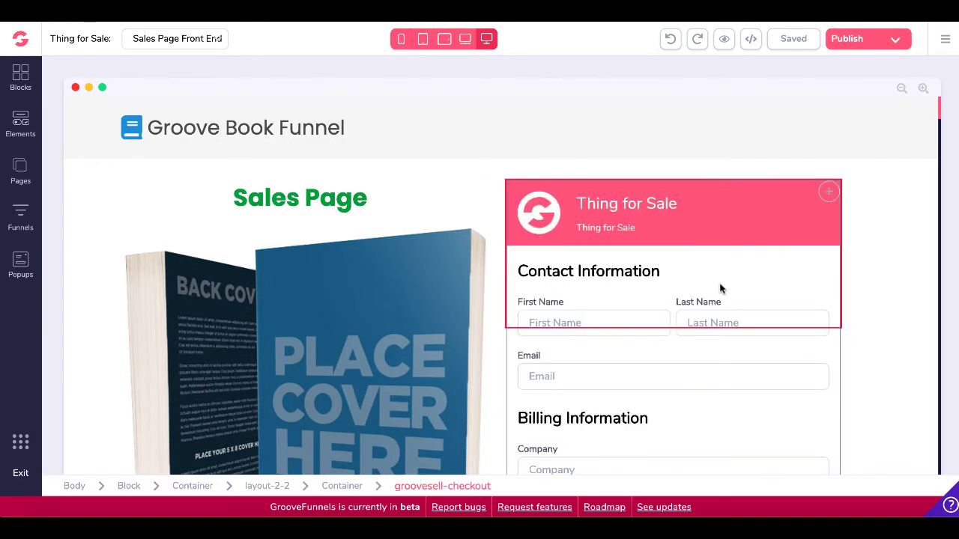
left_click(720, 288)
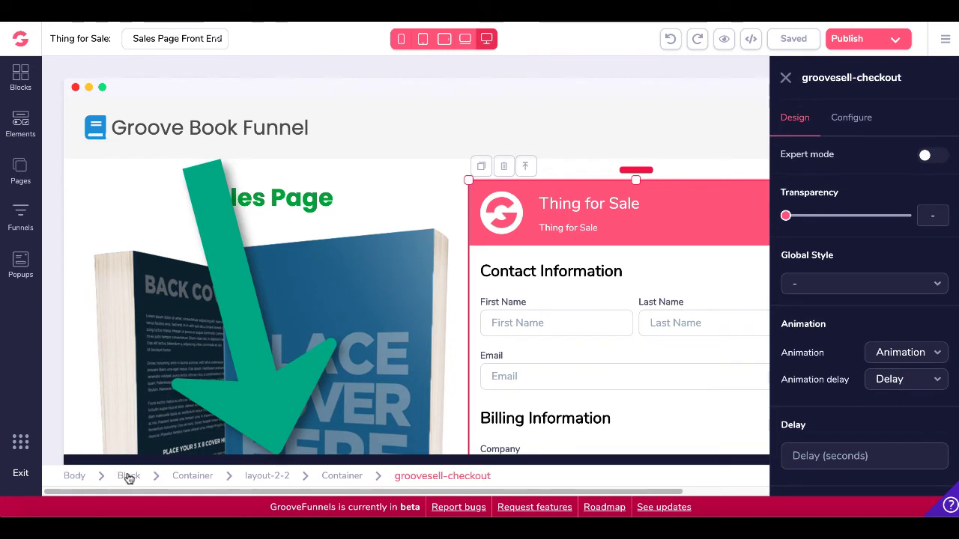
Confirm the checkout's Checkout Page type and Thing for Sale product, then browse Elements to Ecommerce.
left_click(851, 118)
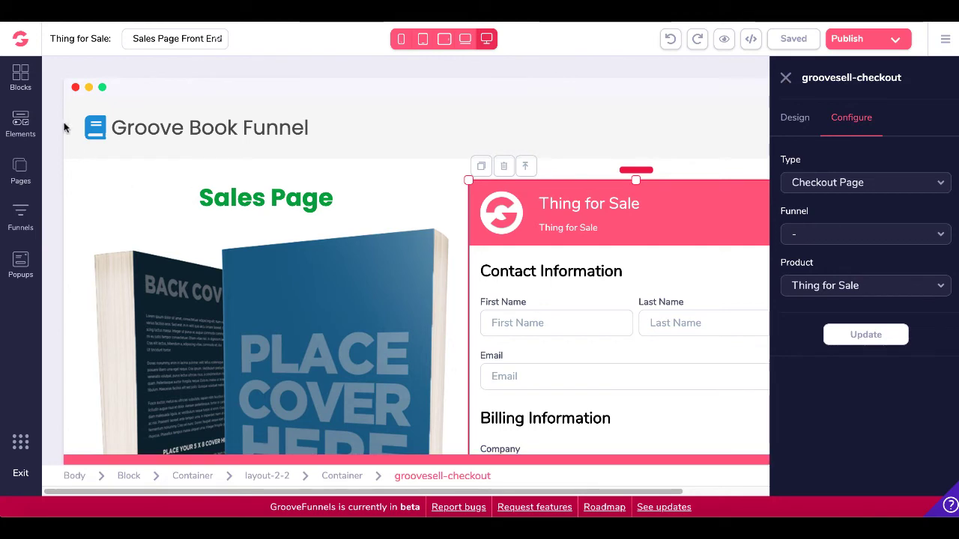
left_click(20, 122)
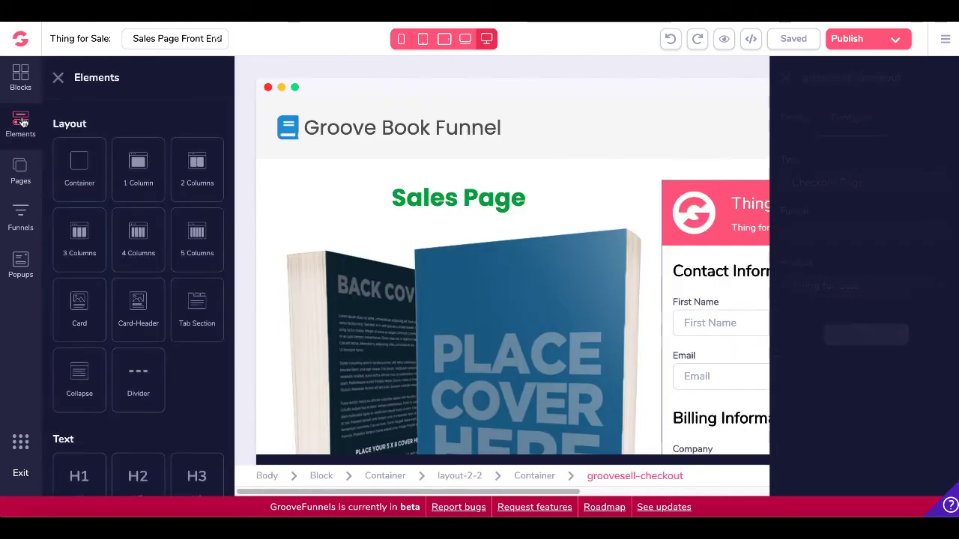
scroll(207, 382, "down", 10)
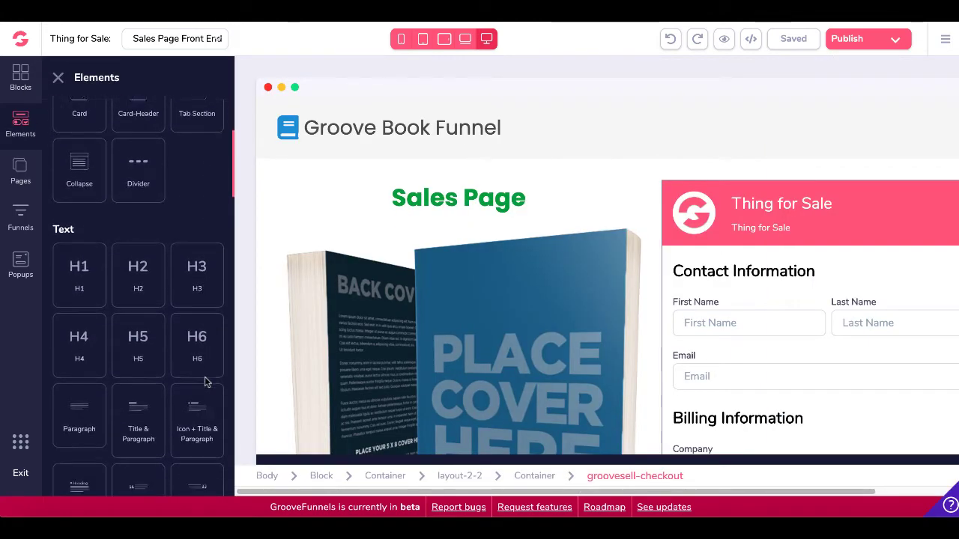
scroll(207, 382, "down", 10)
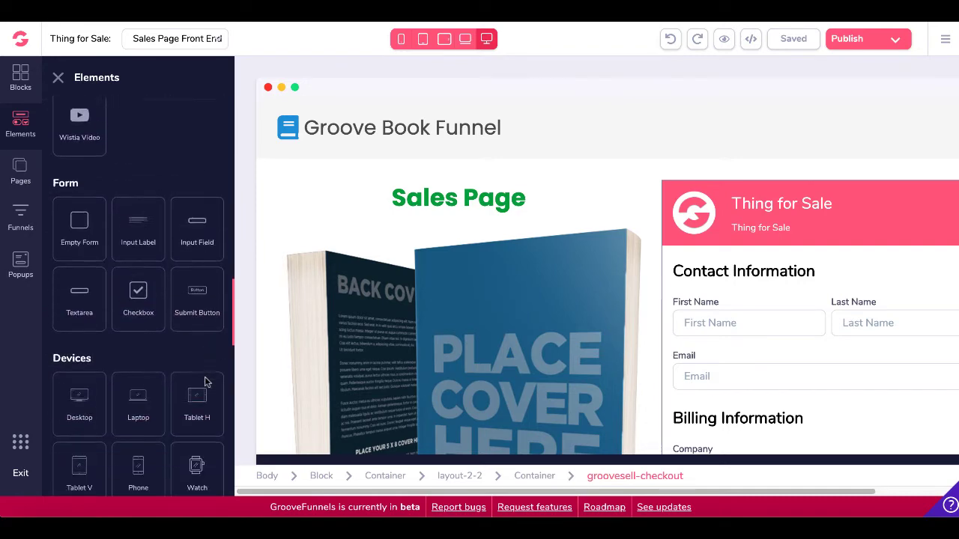
scroll(206, 379, "down", 10)
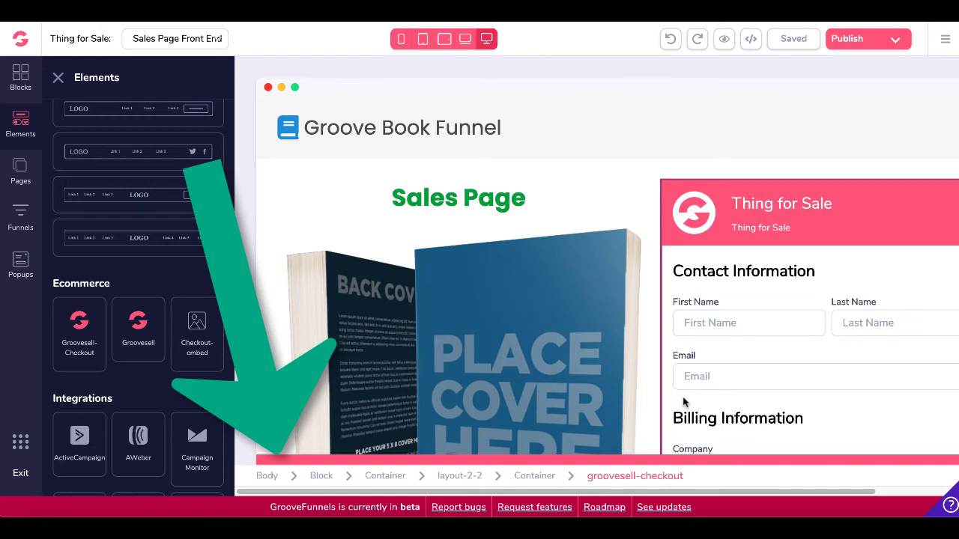
Publish the site with 'Host your site with us' to the thingforsale subdomain.
left_click(901, 45)
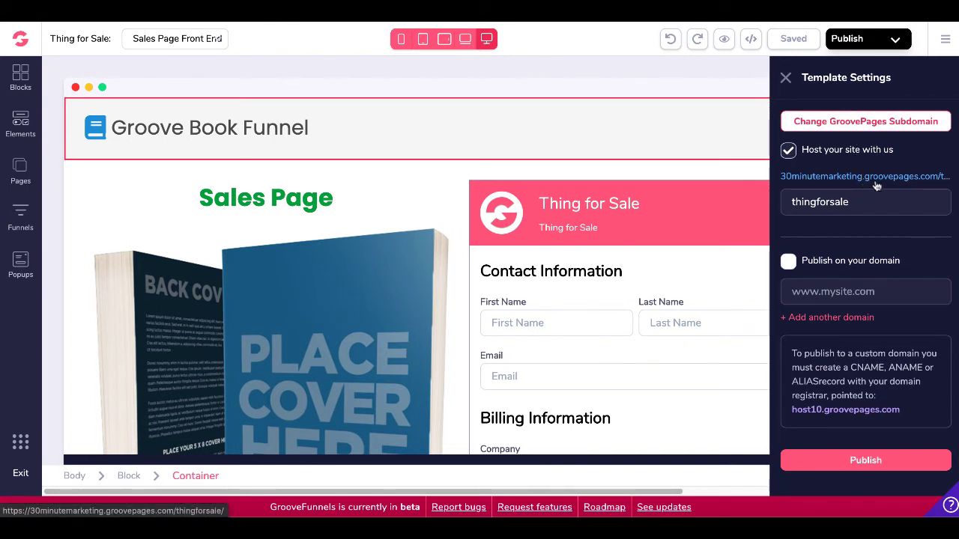
left_click(837, 461)
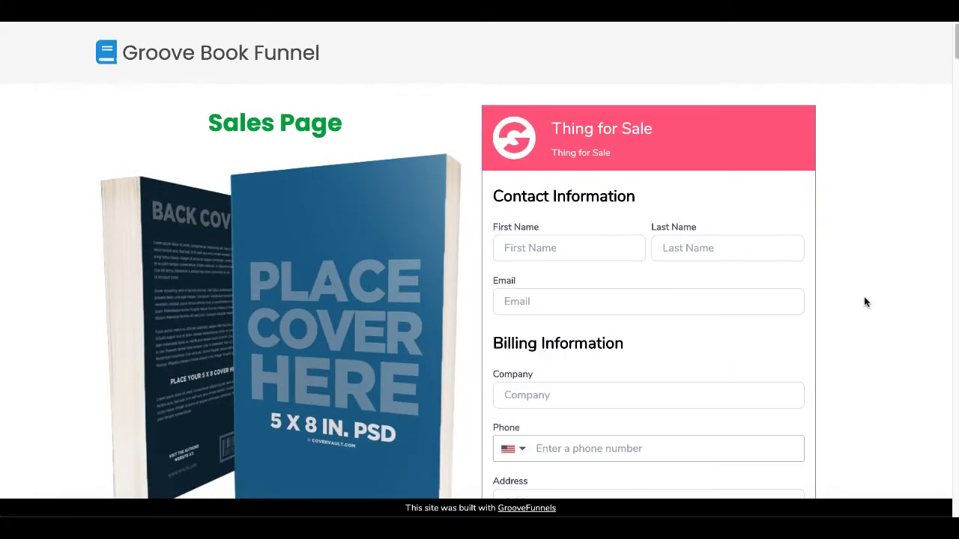
scroll(866, 302, "down", 4)
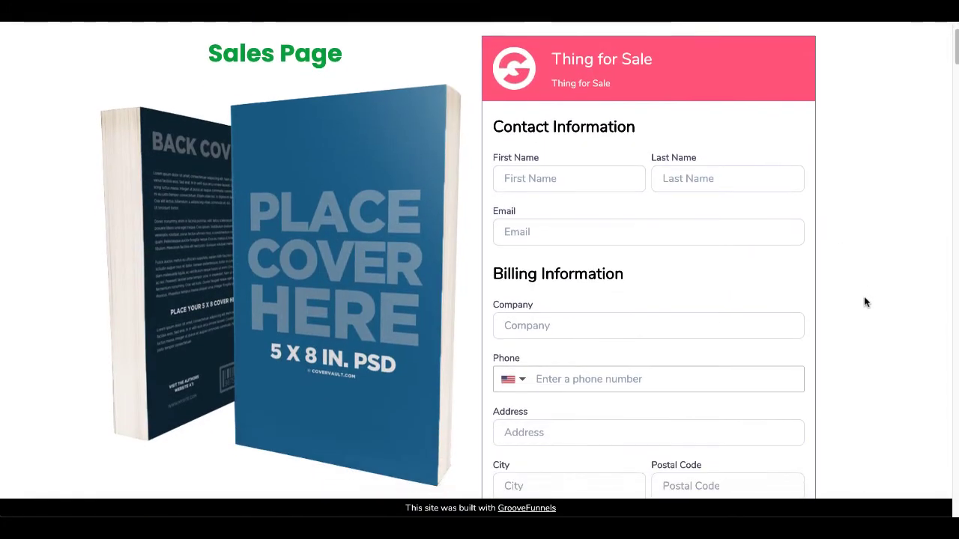
scroll(865, 302, "down", 2)
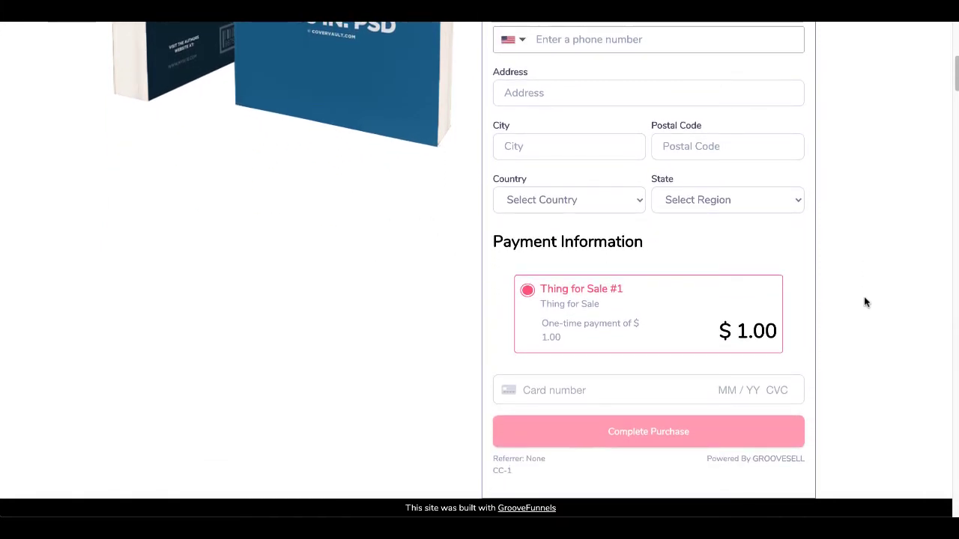
scroll(866, 302, "up", 5)
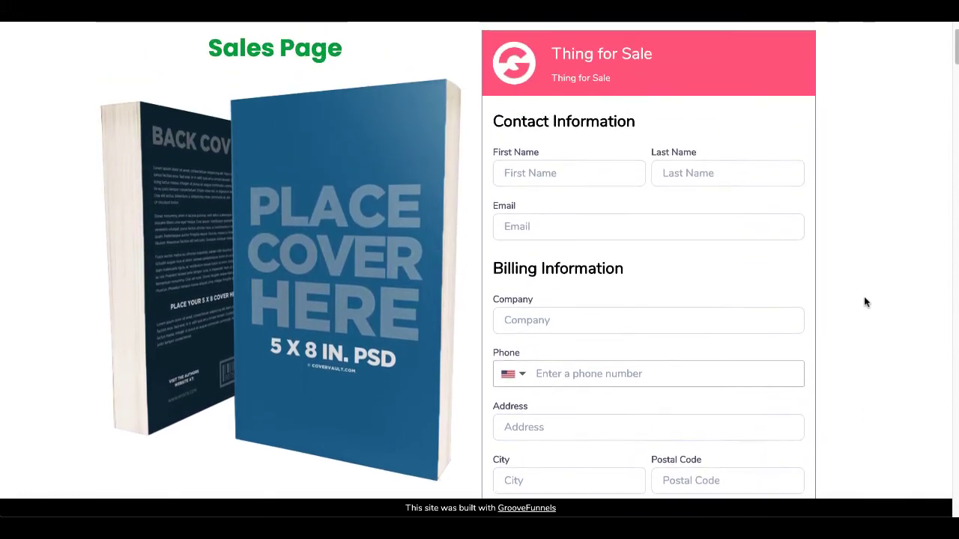
scroll(865, 302, "up", 1)
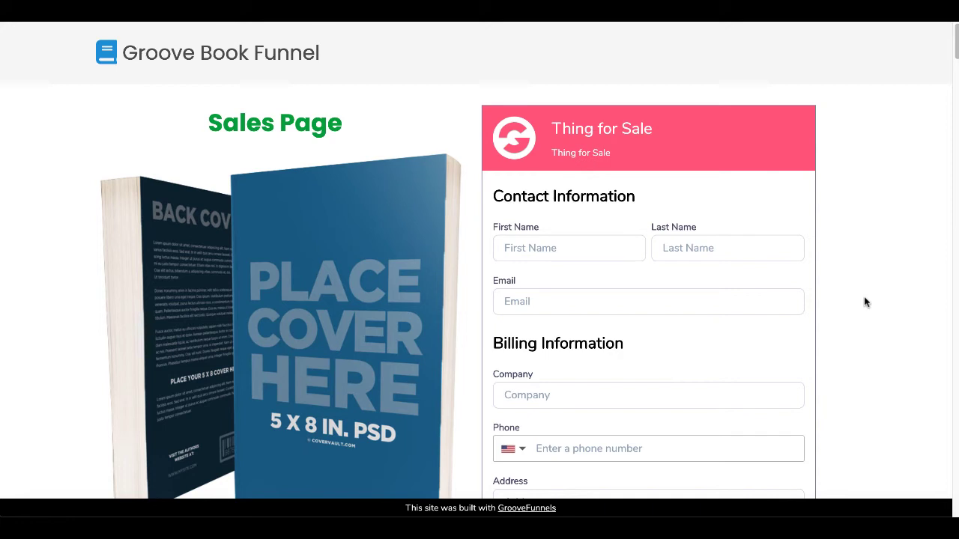
Enter the buyer's first and last name, the autofilled email, and company 'f'.
left_click(537, 256)
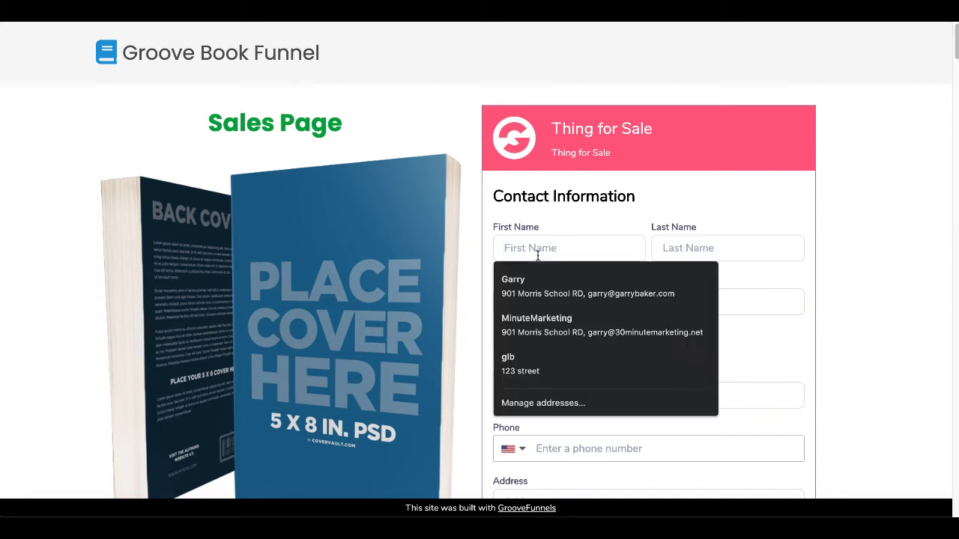
left_click(700, 254)
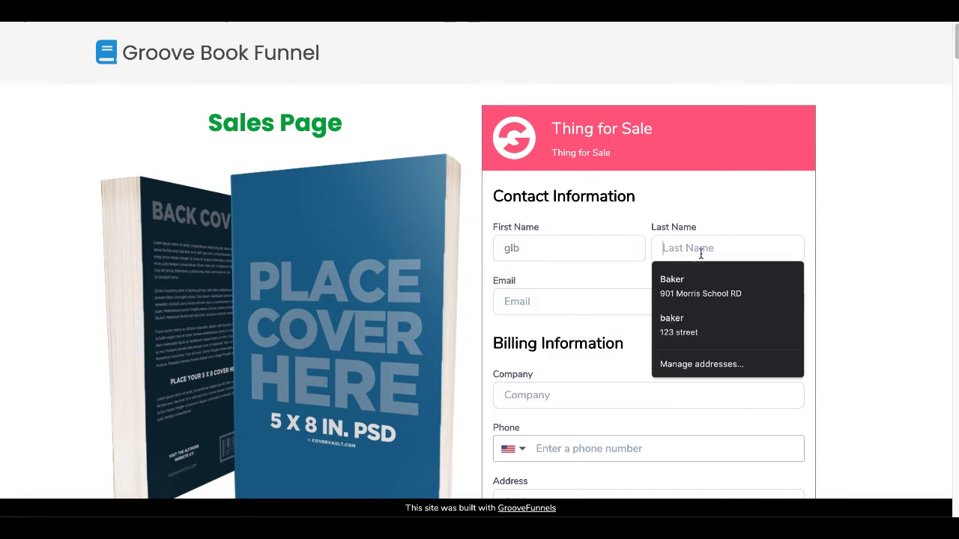
type("baker")
left_click(537, 302)
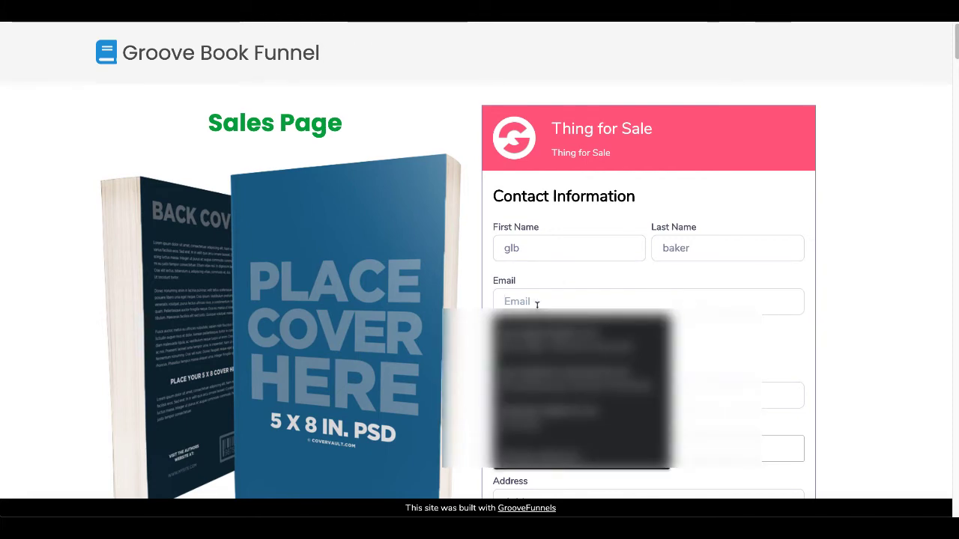
key("Down")
key("Return")
scroll(721, 300, "down", 1)
left_click(604, 329)
type("f")
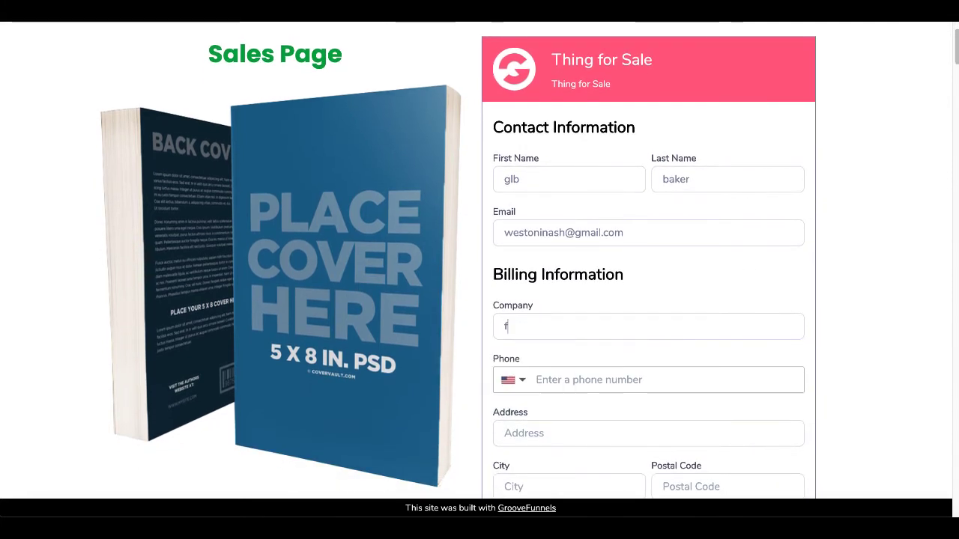
Fill the billing address from a saved address suggestion.
scroll(564, 310, "down", 2)
left_click(561, 315)
type("1")
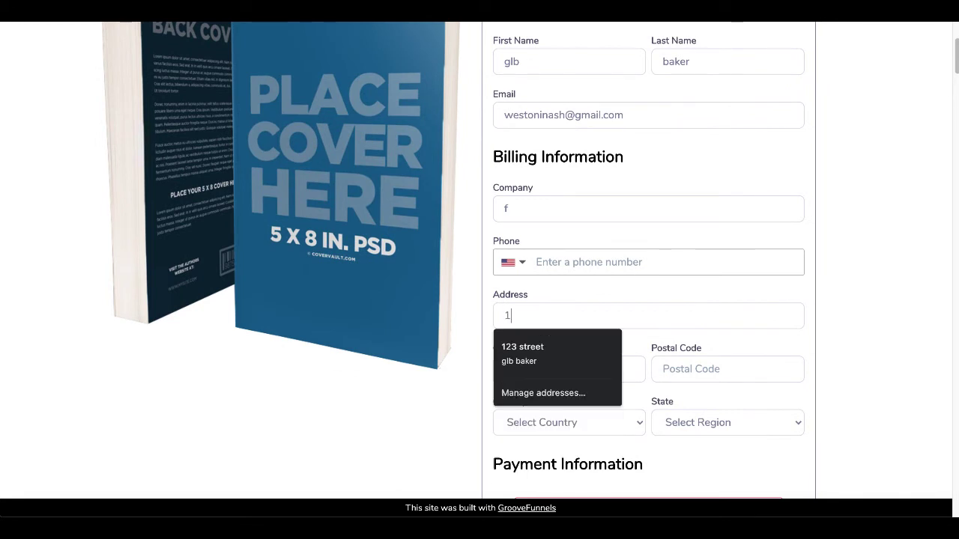
type("23 street")
left_click(572, 345)
scroll(571, 347, "down", 1)
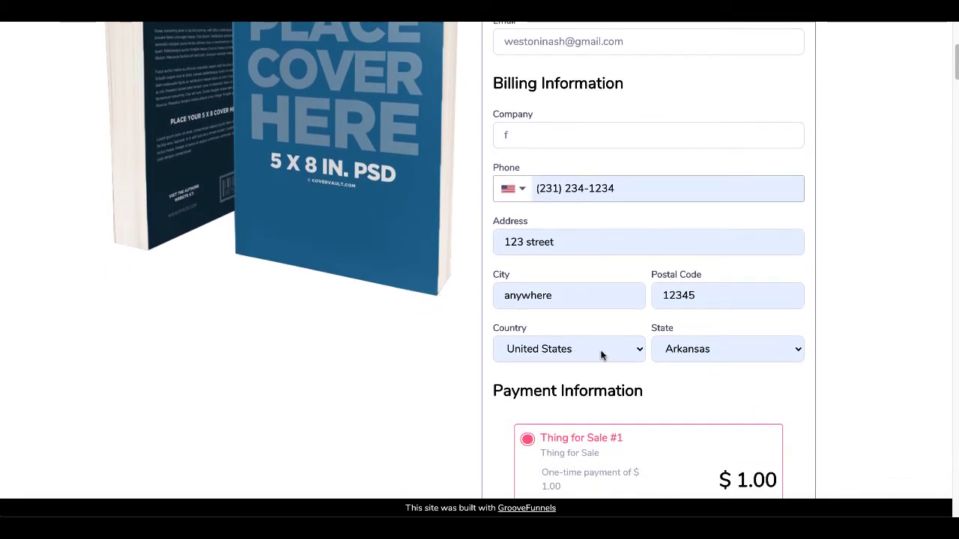
scroll(576, 286, "down", 2)
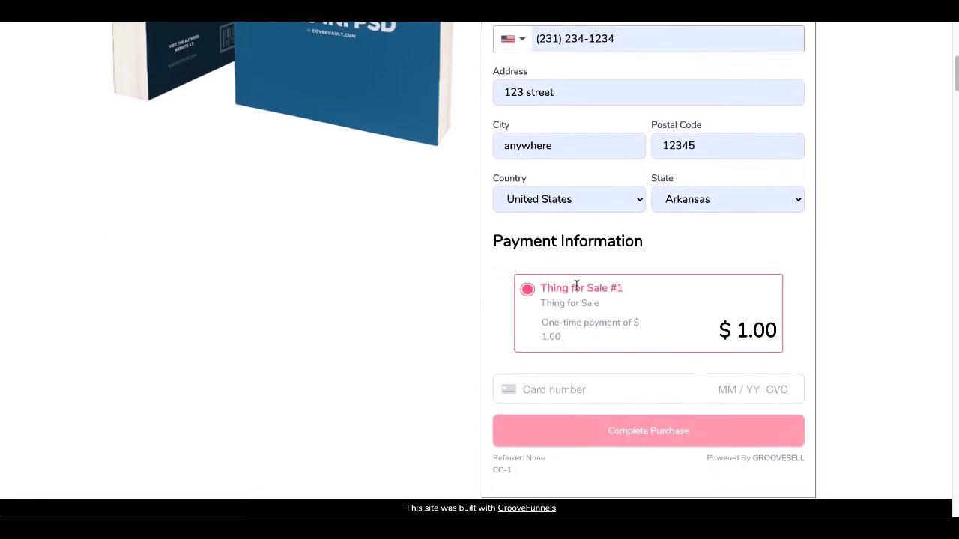
scroll(617, 308, "down", 1)
Enter the test card number, expiry, CVC and ZIP, then complete the $1.00 purchase.
left_click(558, 346)
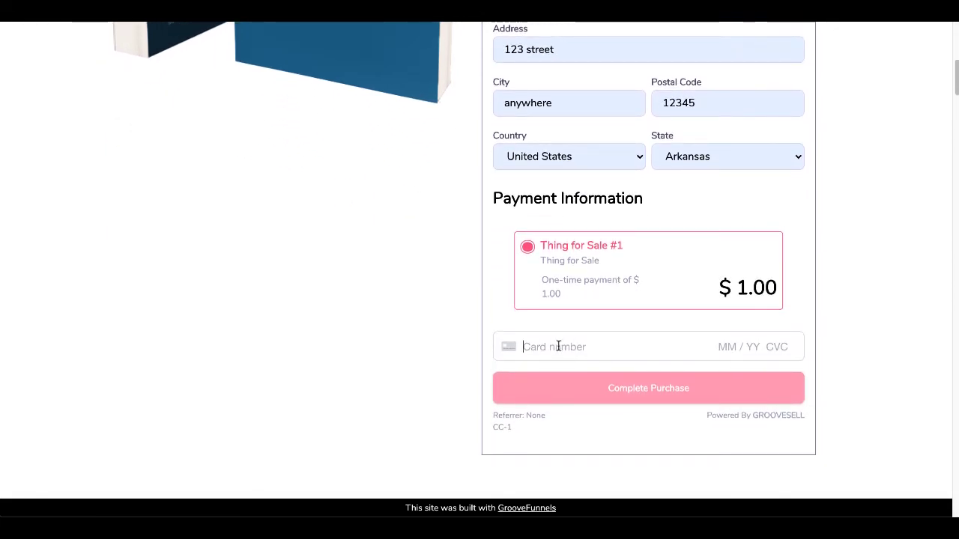
type("42 424")
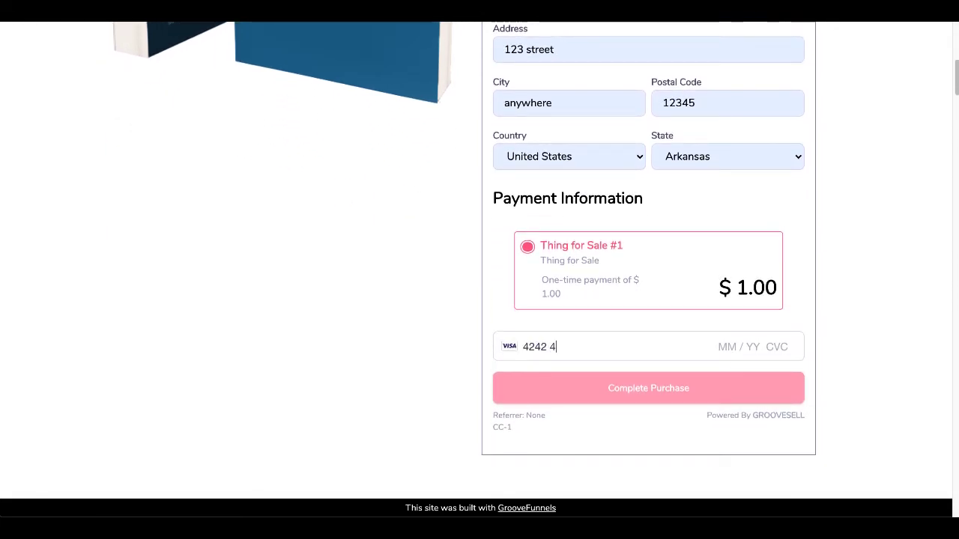
type("2 4242 4242 4")
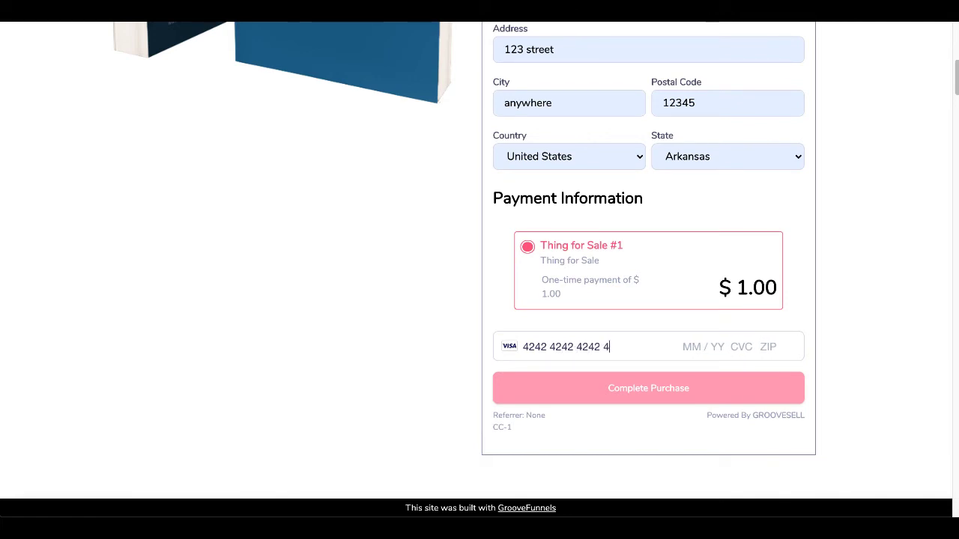
type("04 / 24 ")
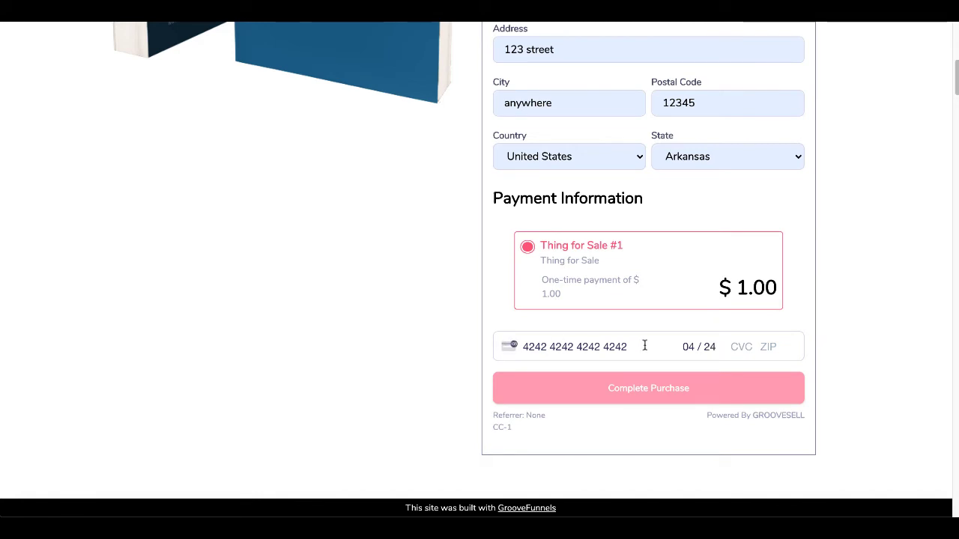
type("234 1")
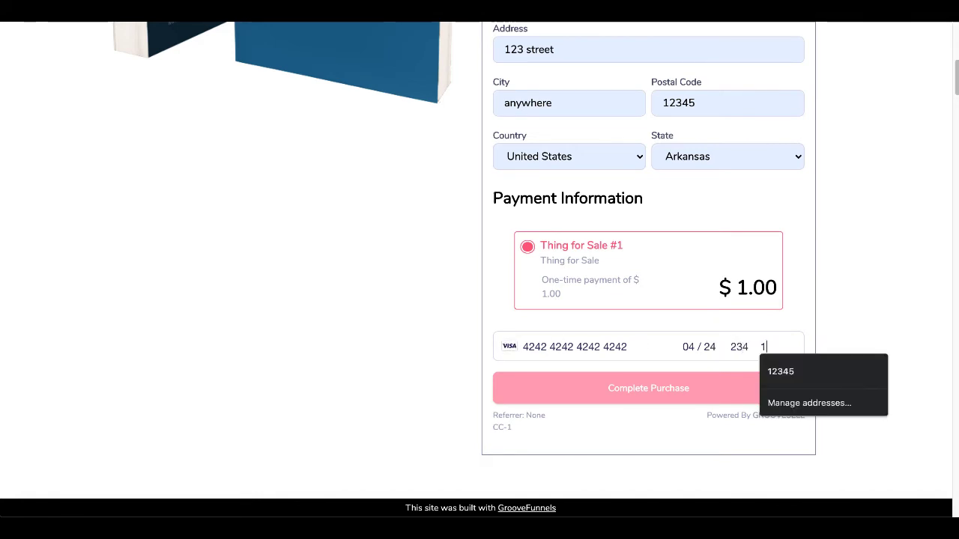
type("234")
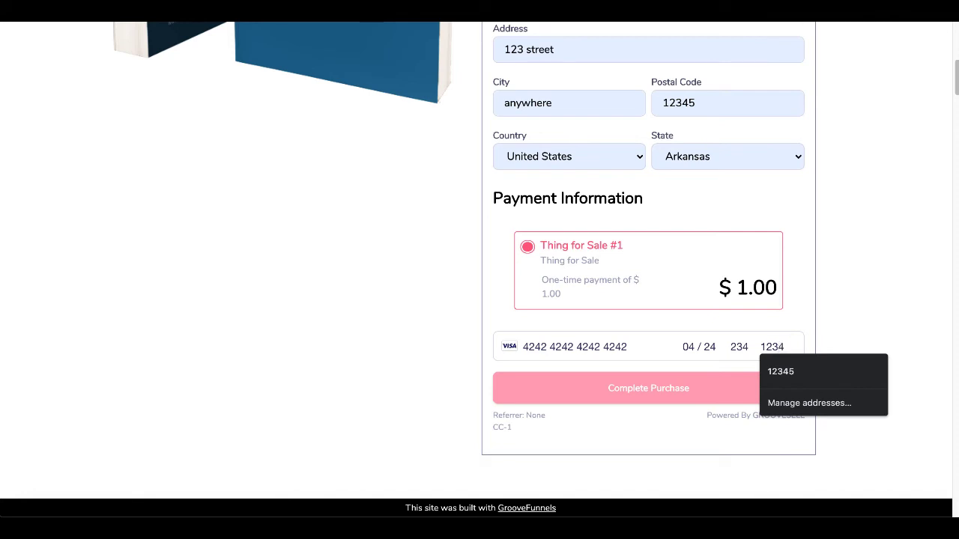
type("5")
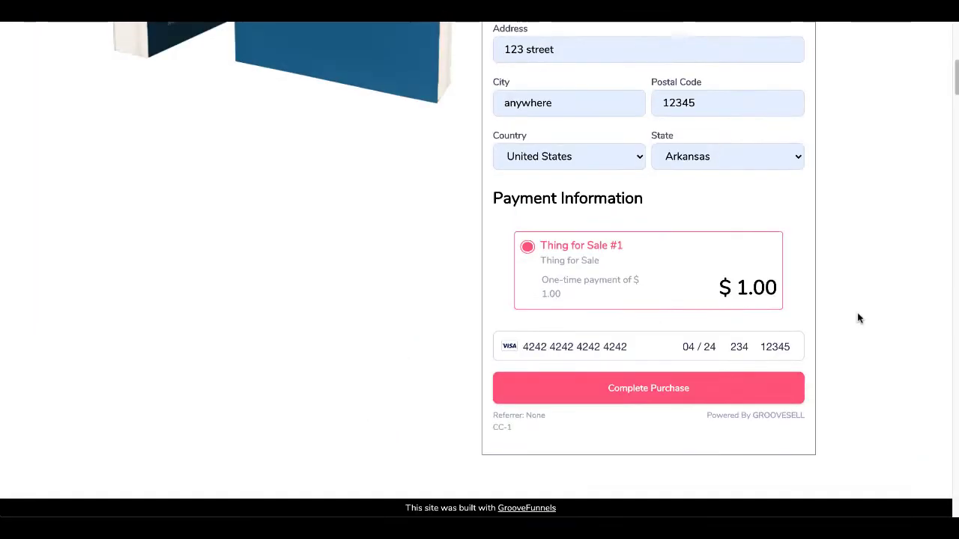
scroll(856, 317, "up", 8)
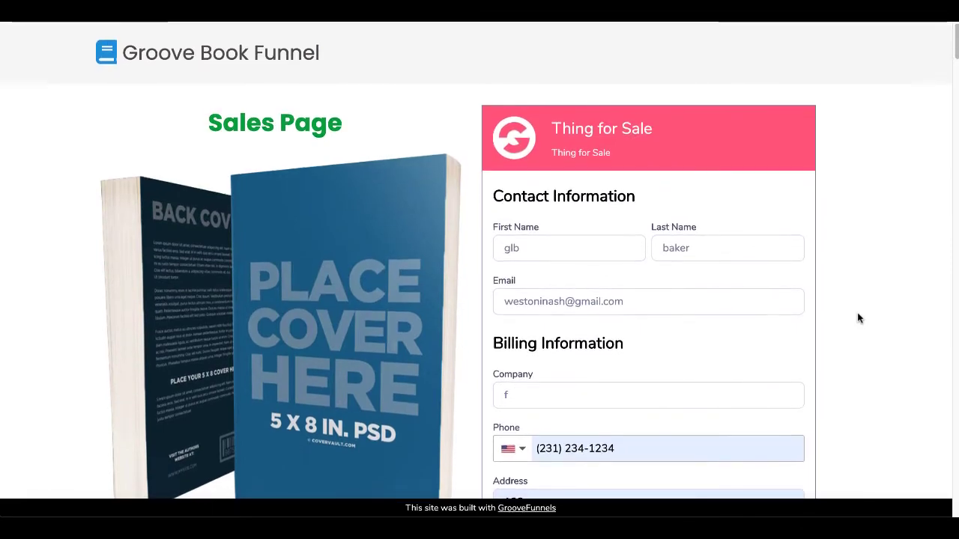
scroll(858, 318, "down", 2)
scroll(859, 318, "down", 5)
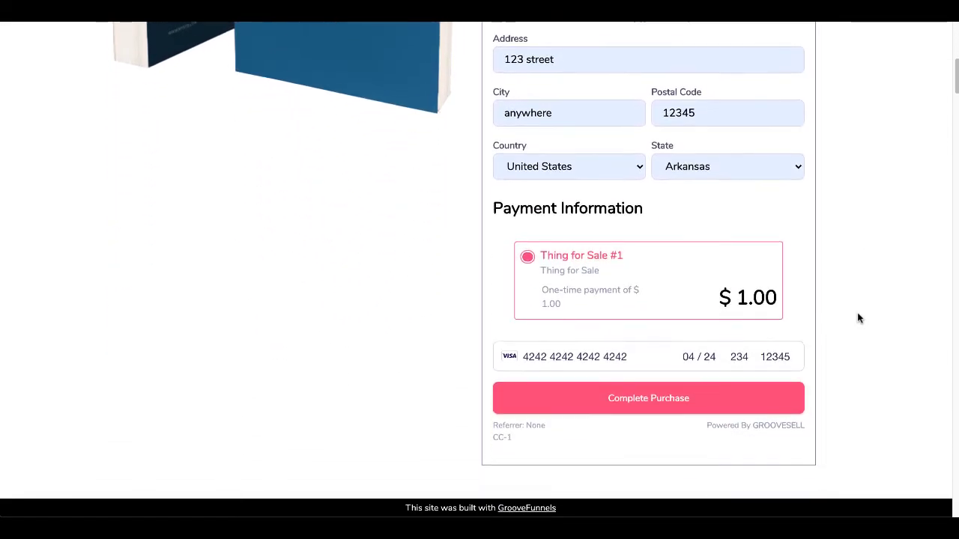
left_click(673, 373)
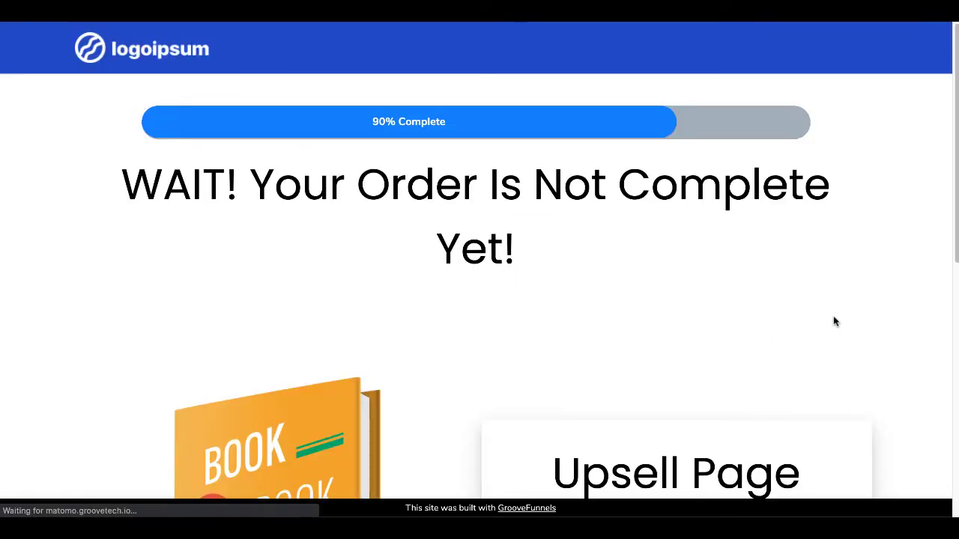
Scroll past the $1.00 Upsell #1 order form and right-click the downsell offer link.
scroll(874, 332, "down", 5)
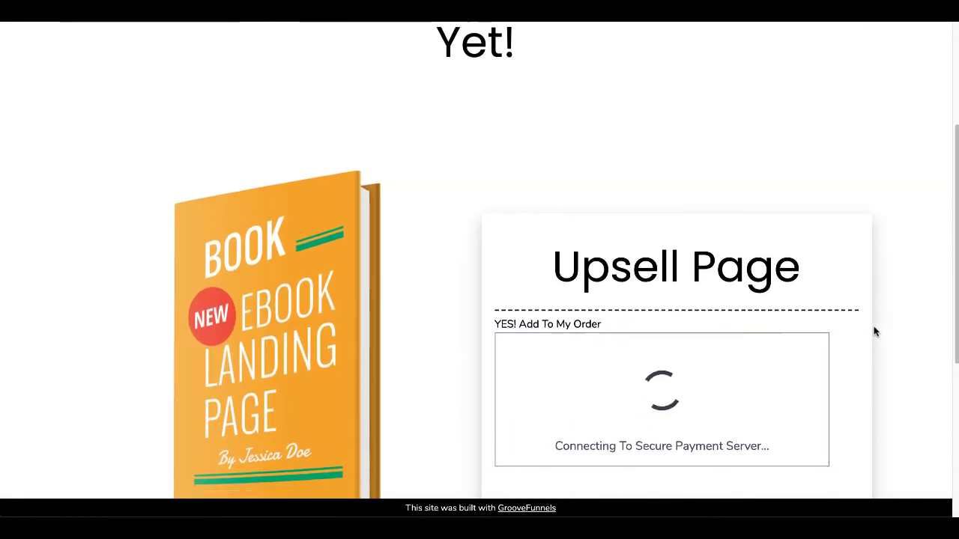
scroll(875, 332, "down", 3)
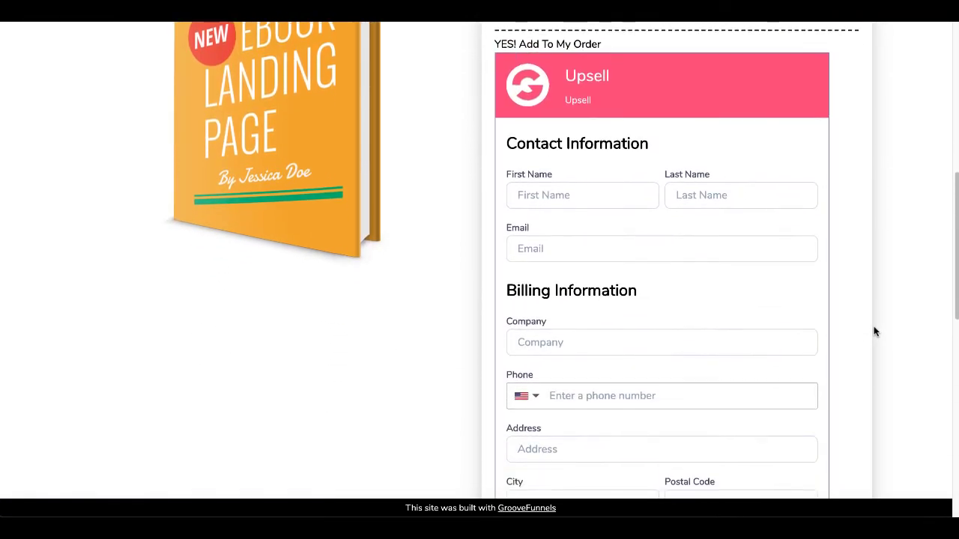
scroll(875, 332, "down", 3)
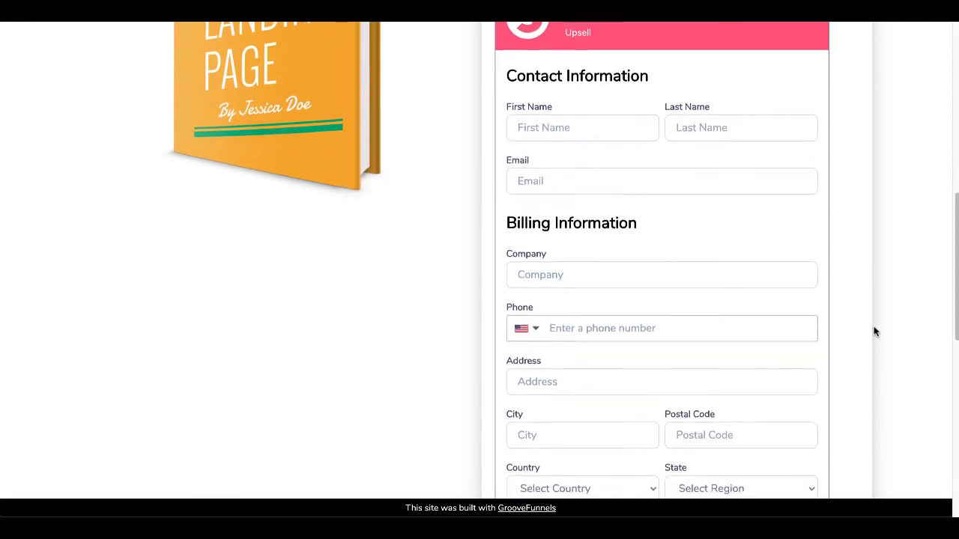
scroll(874, 332, "down", 4)
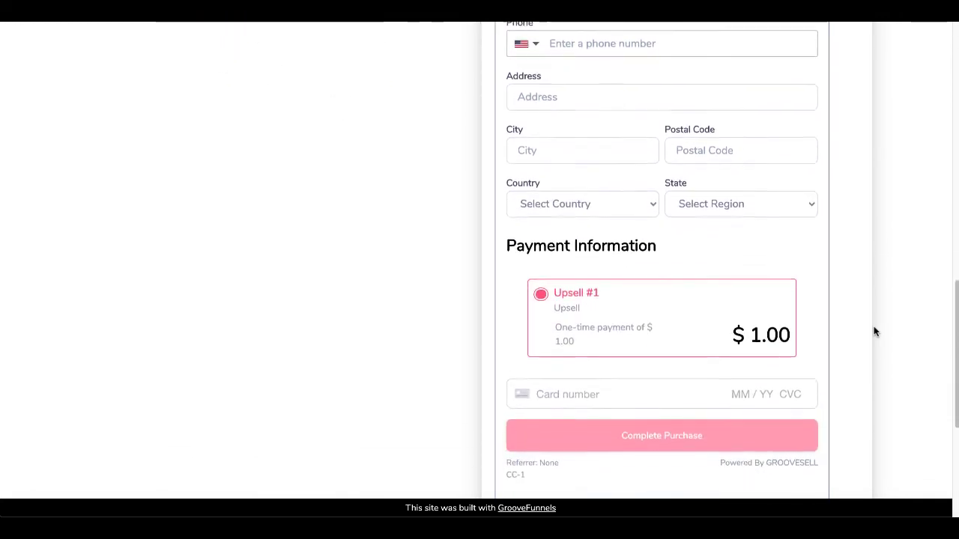
scroll(875, 332, "down", 3)
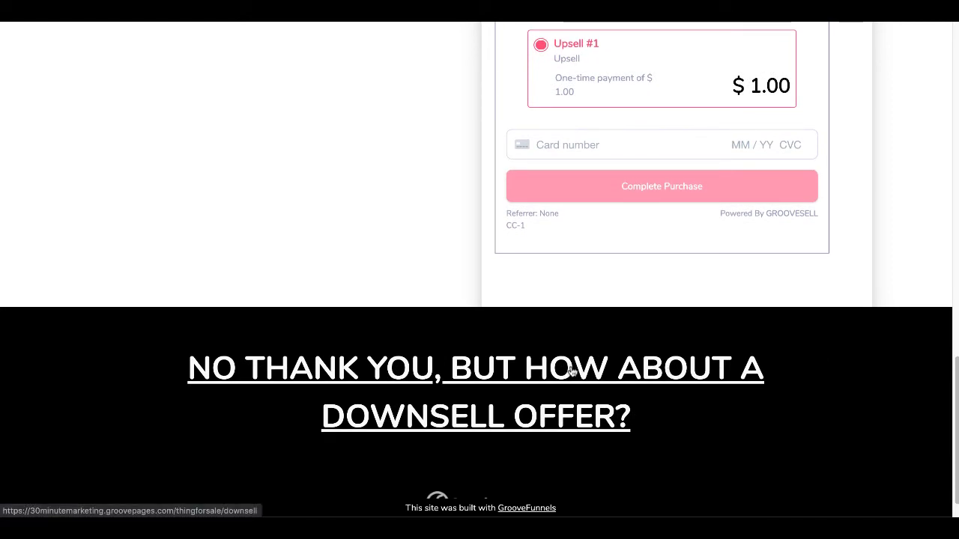
scroll(876, 270, "up", 8)
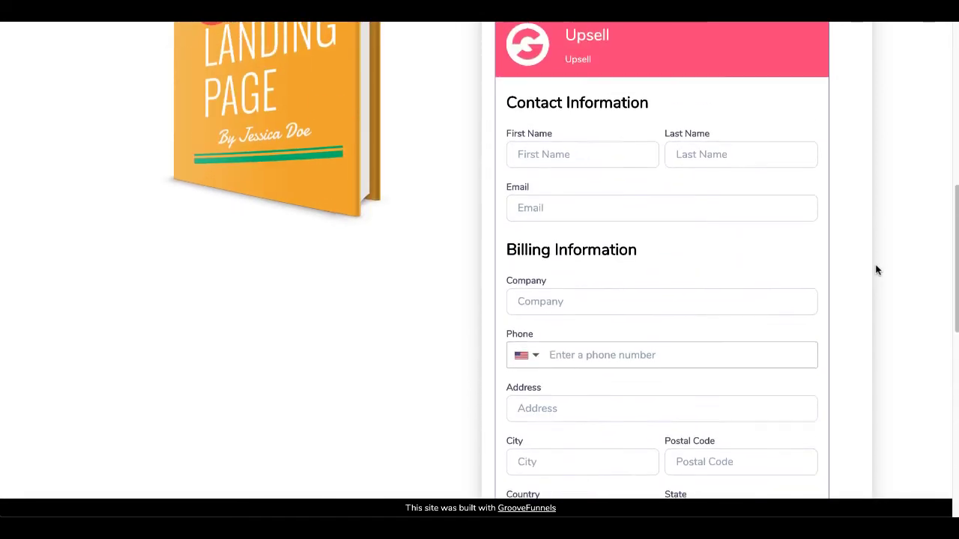
scroll(876, 270, "down", 8)
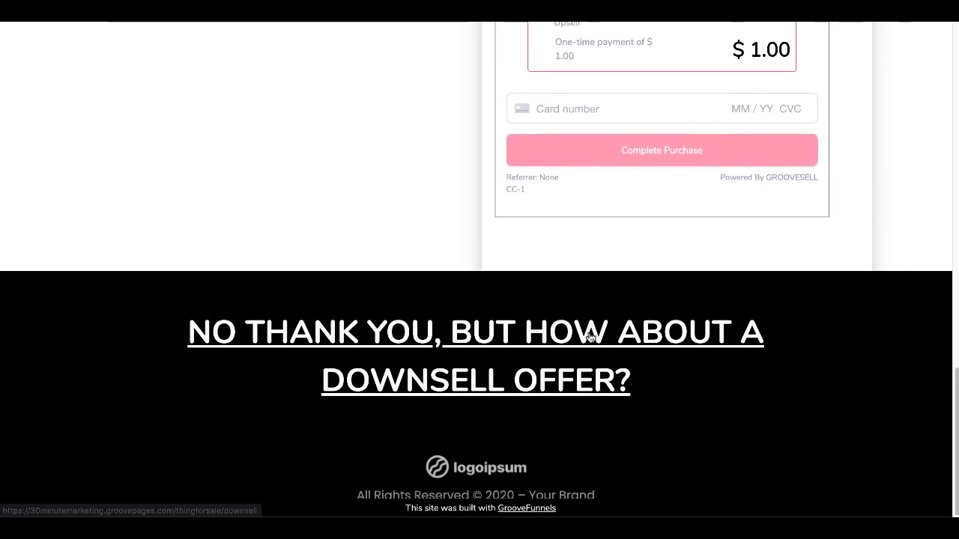
right_click(592, 338)
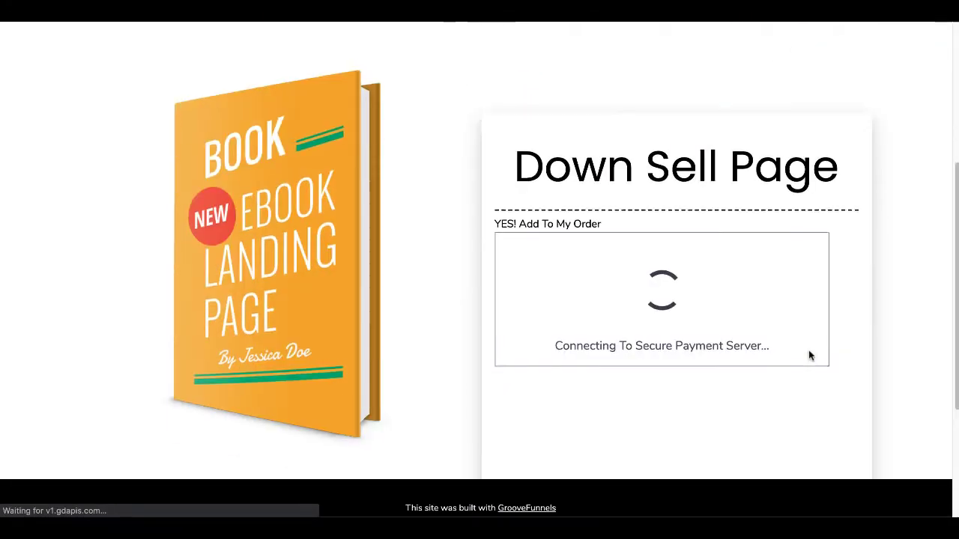
Fill the Downsell #1 order form with the saved test buyer details.
scroll(808, 350, "down", 2)
scroll(809, 350, "down", 1)
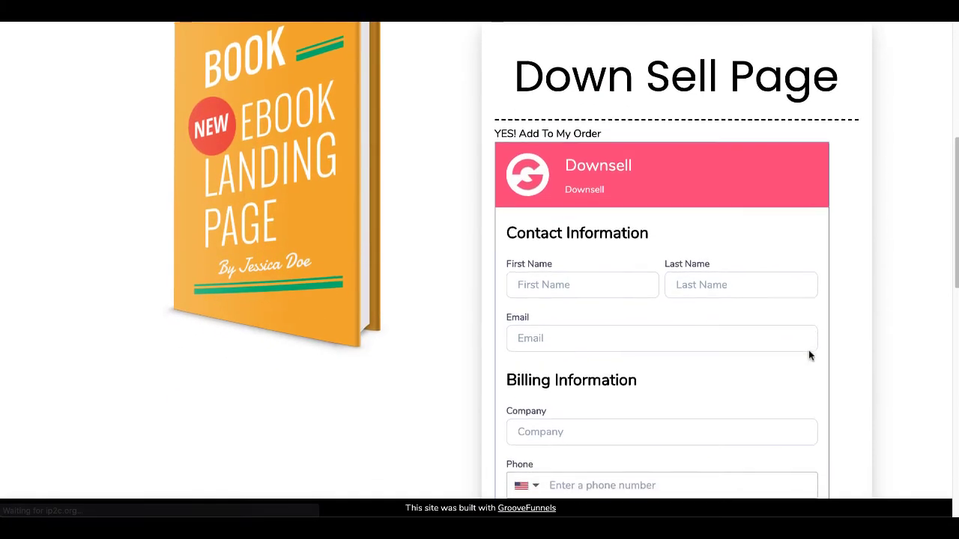
scroll(809, 350, "down", 2)
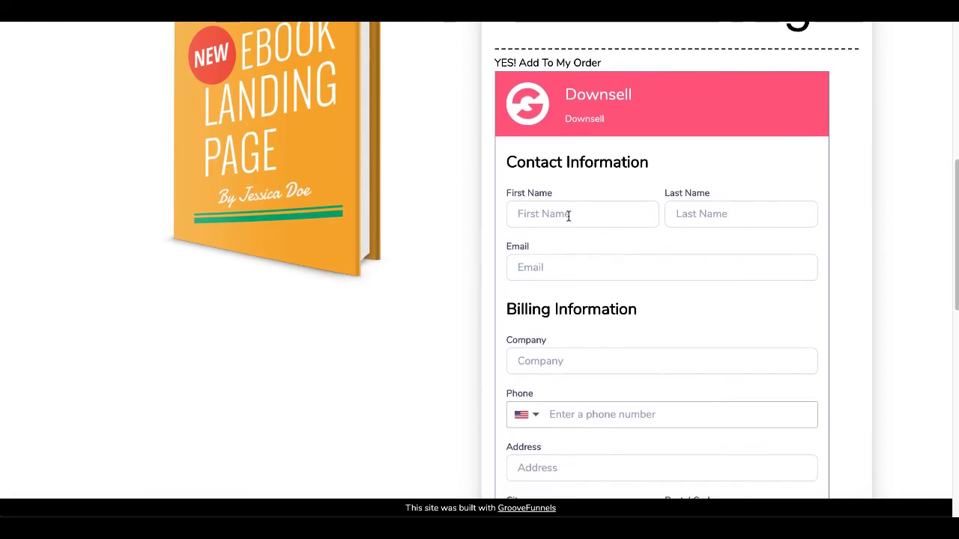
left_click(569, 216)
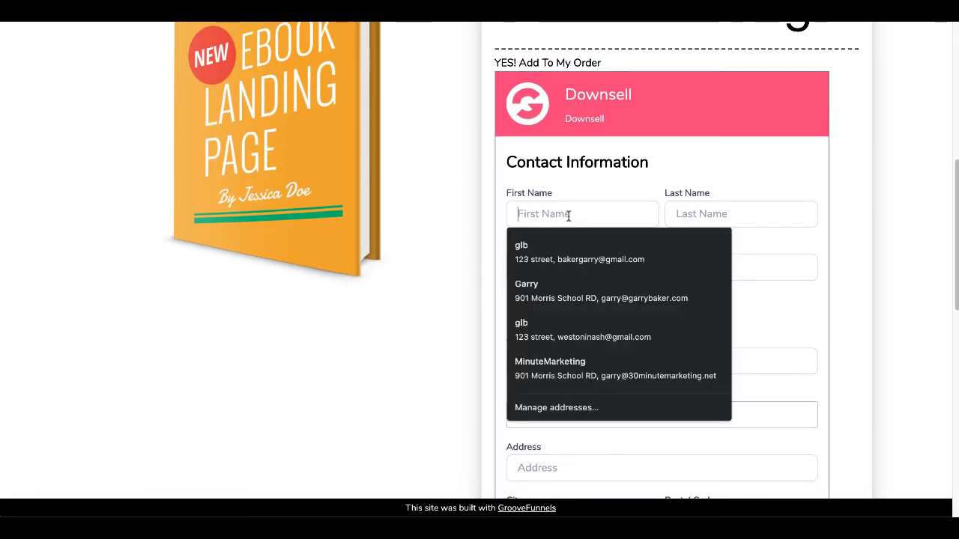
left_click(559, 261)
scroll(460, 331, "down", 3)
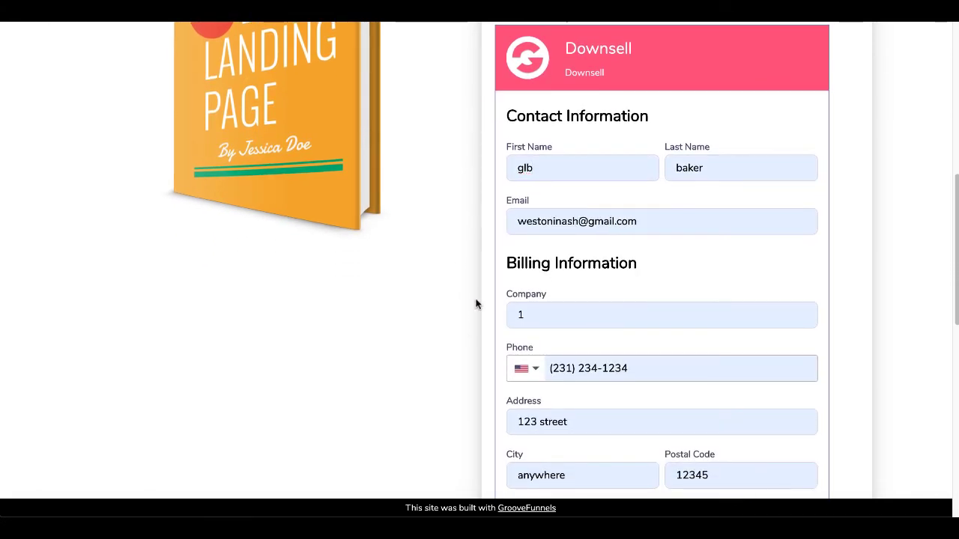
scroll(476, 304, "down", 2)
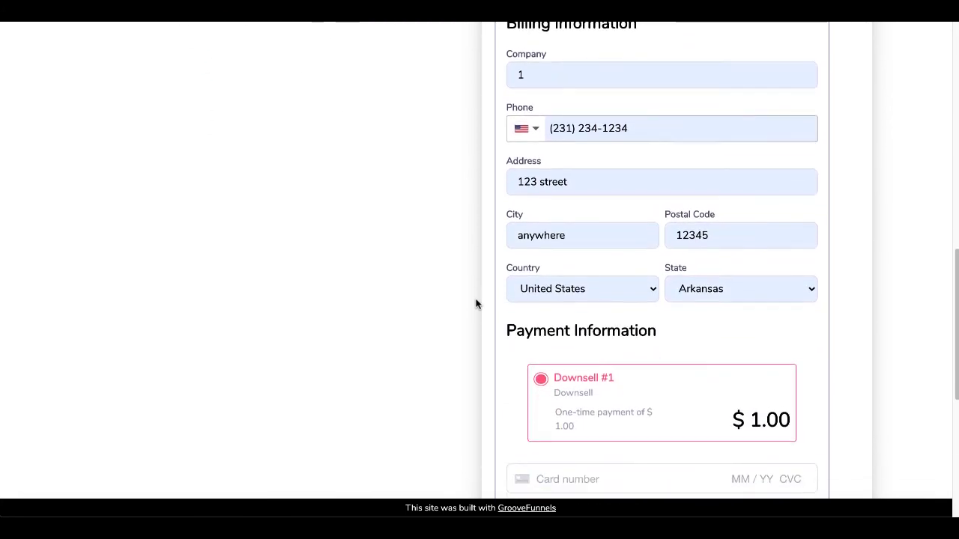
scroll(476, 305, "down", 1)
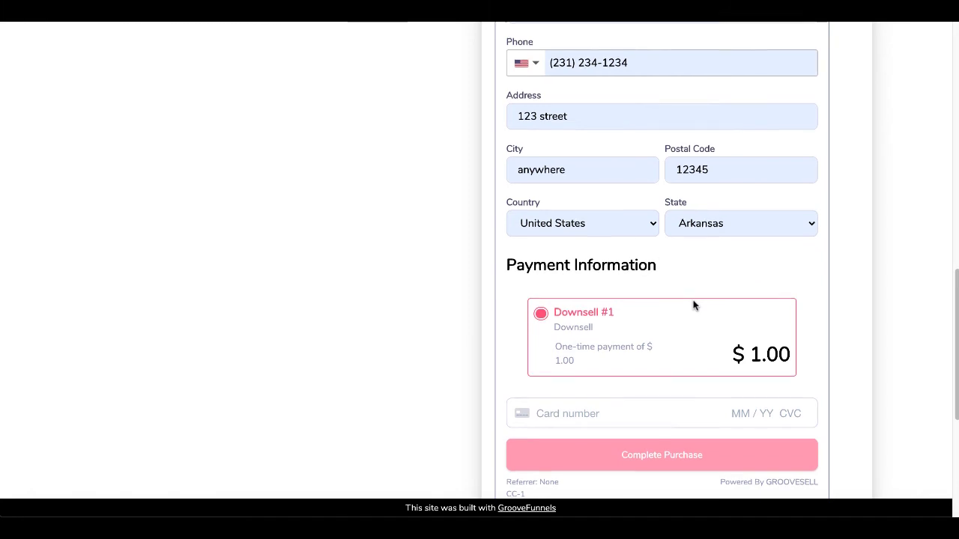
scroll(694, 304, "down", 2)
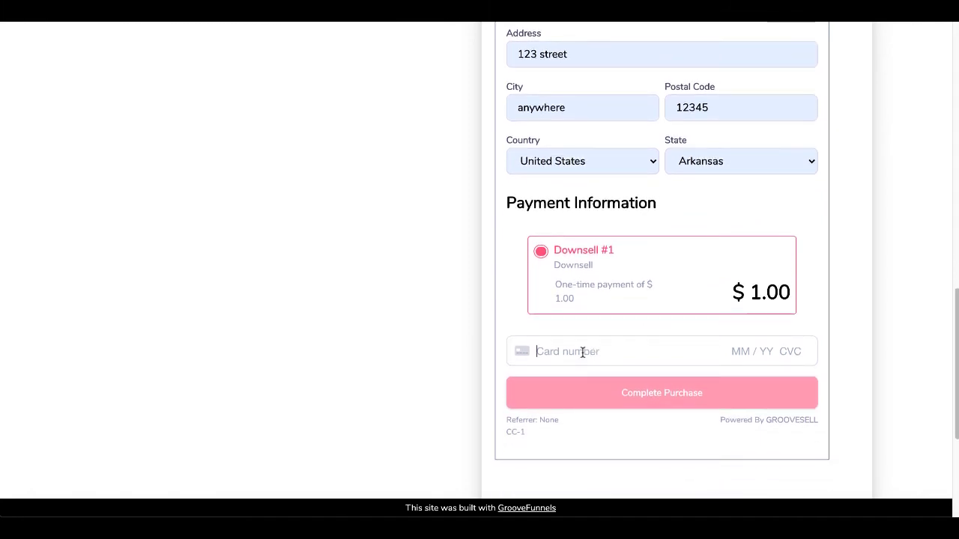
Enter the test card details with ZIP autofilled and complete the $1.00 downsell purchase.
left_click(583, 352)
type("4242 424")
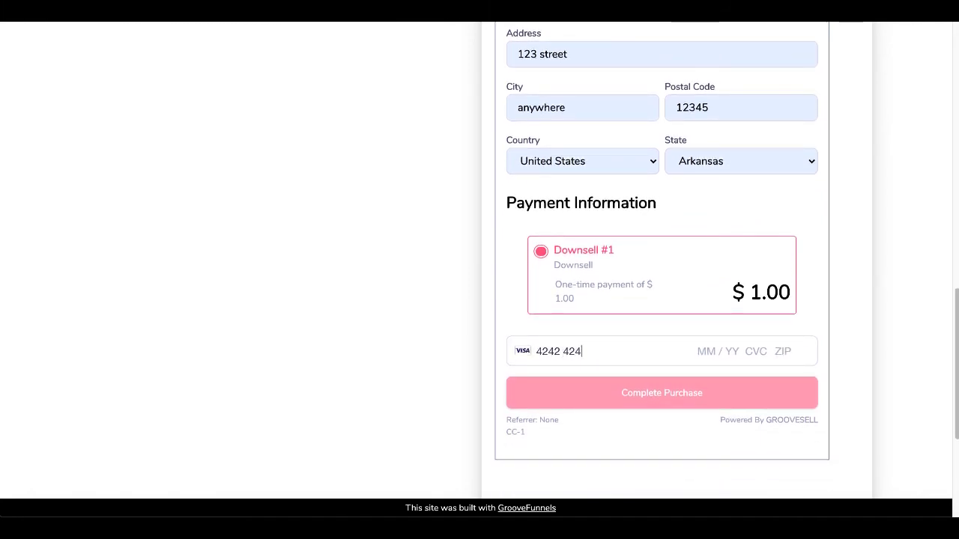
type("2 4242 4242 ")
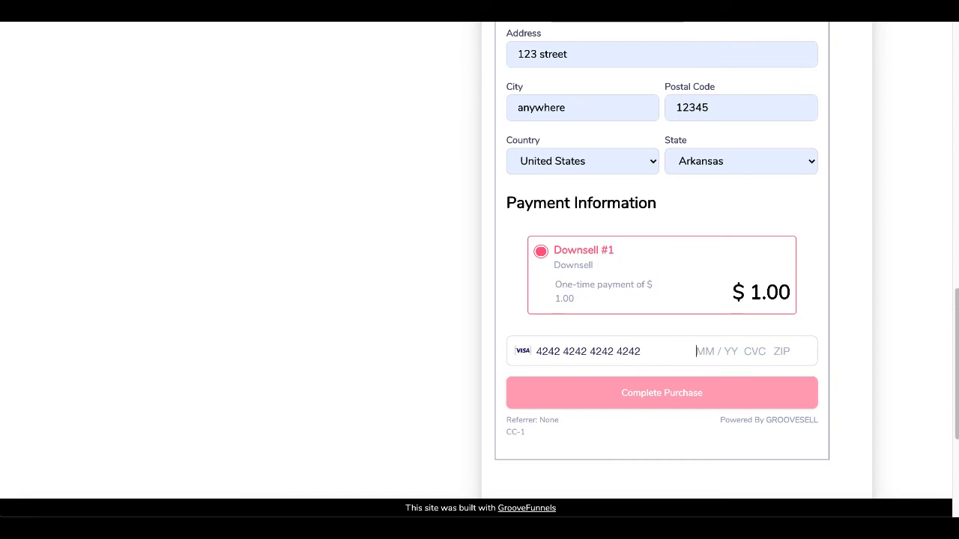
type("02 / 22 234 12345")
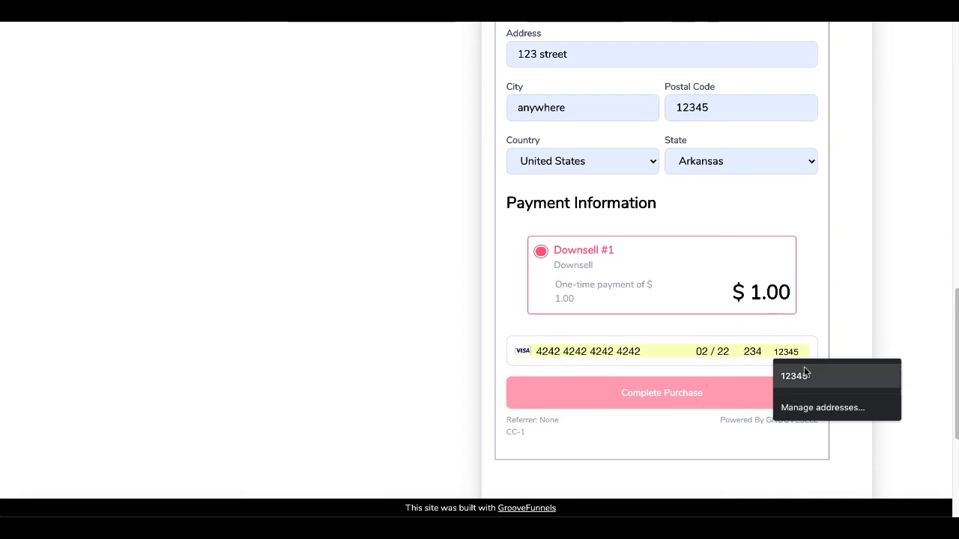
left_click(806, 372)
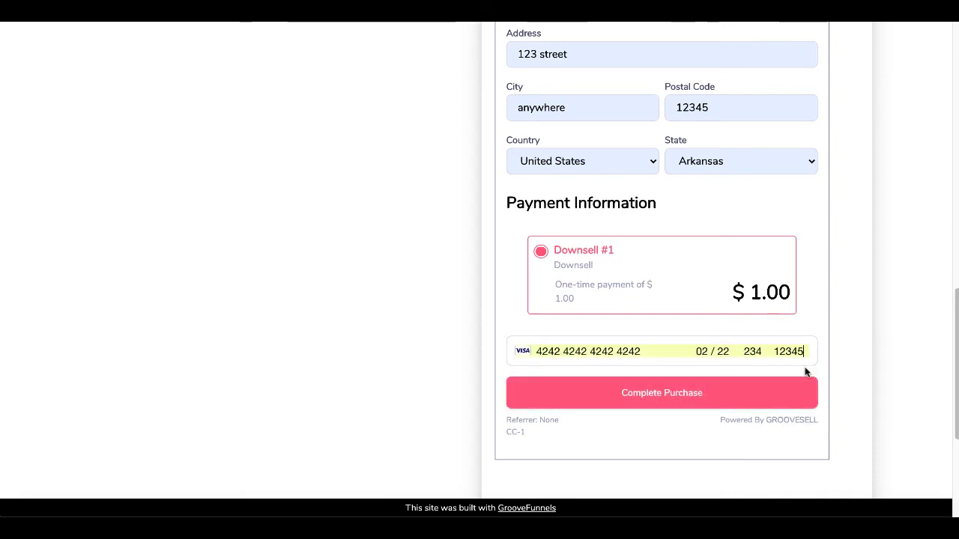
scroll(643, 397, "down", 3)
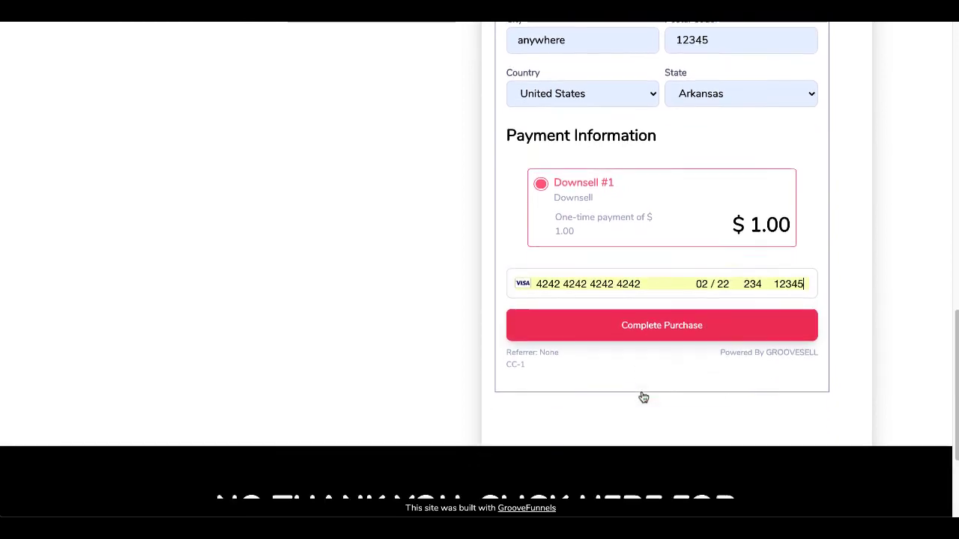
left_click(643, 397)
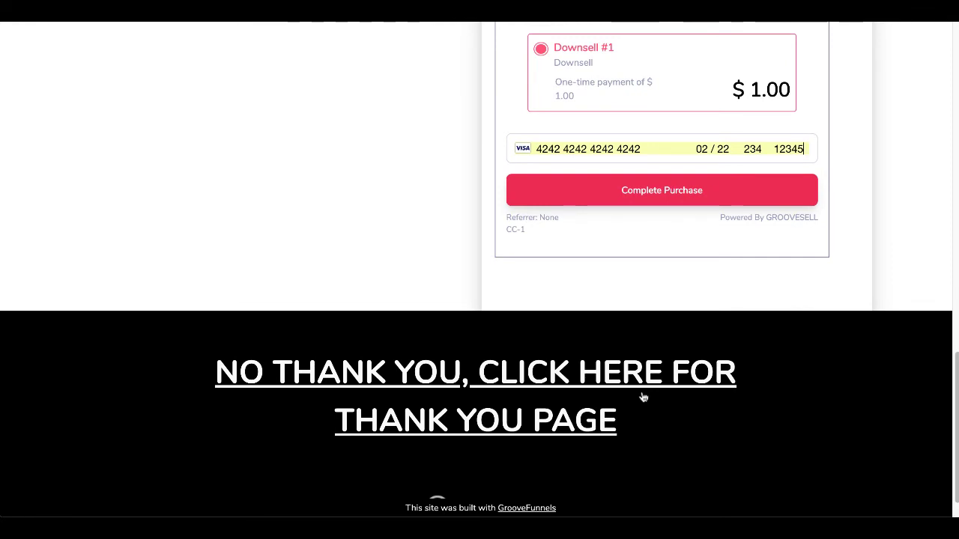
left_click(664, 198)
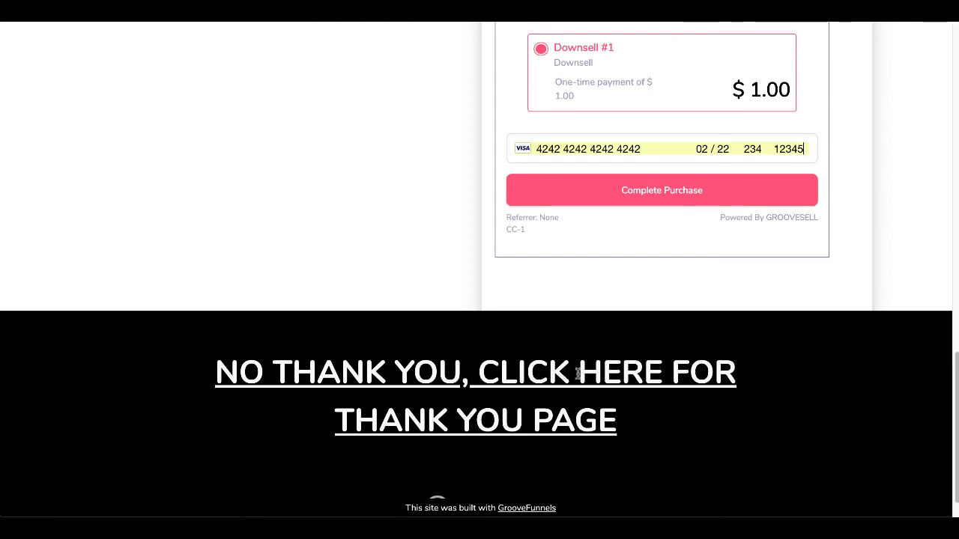
scroll(577, 372, "up", 2)
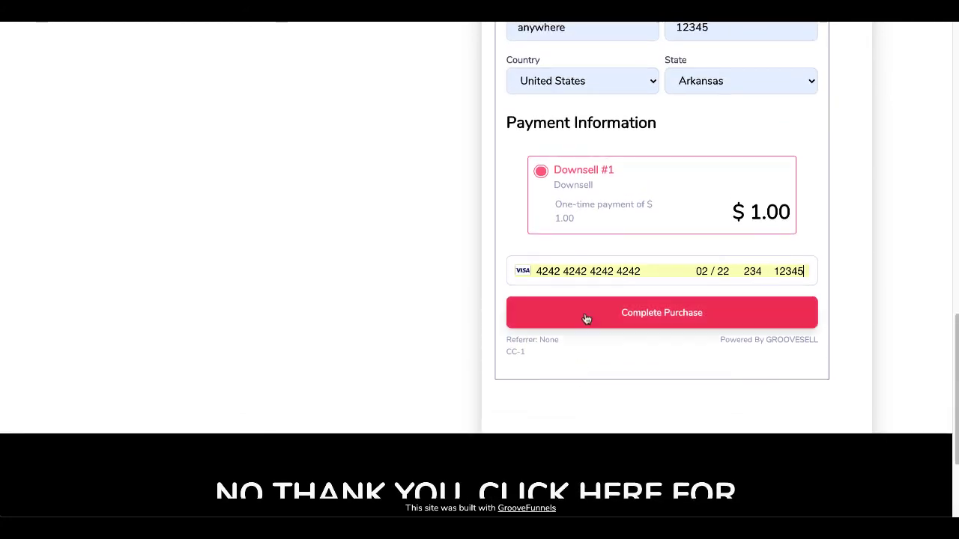
left_click(587, 317)
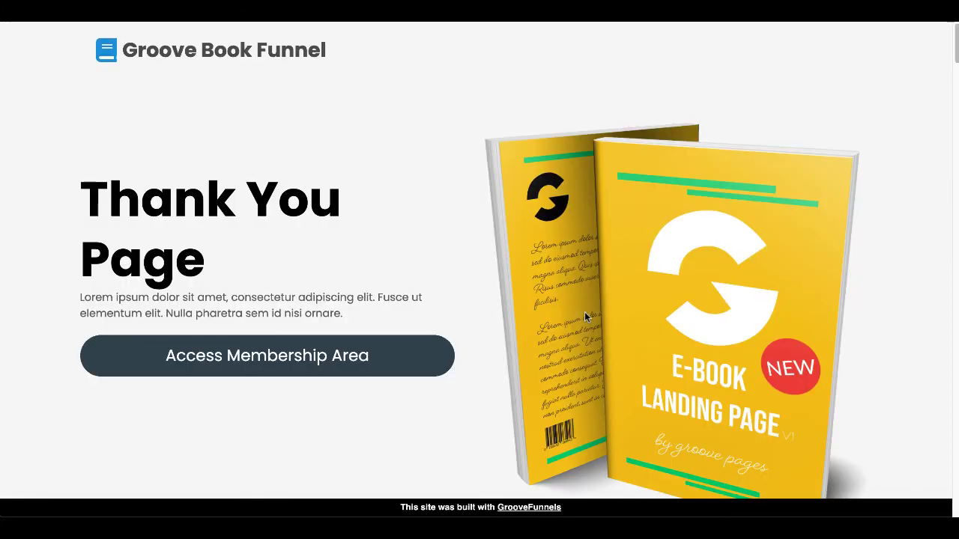
Follow Access Membership Area from the Thank You page and look over the blog page.
left_click(425, 360)
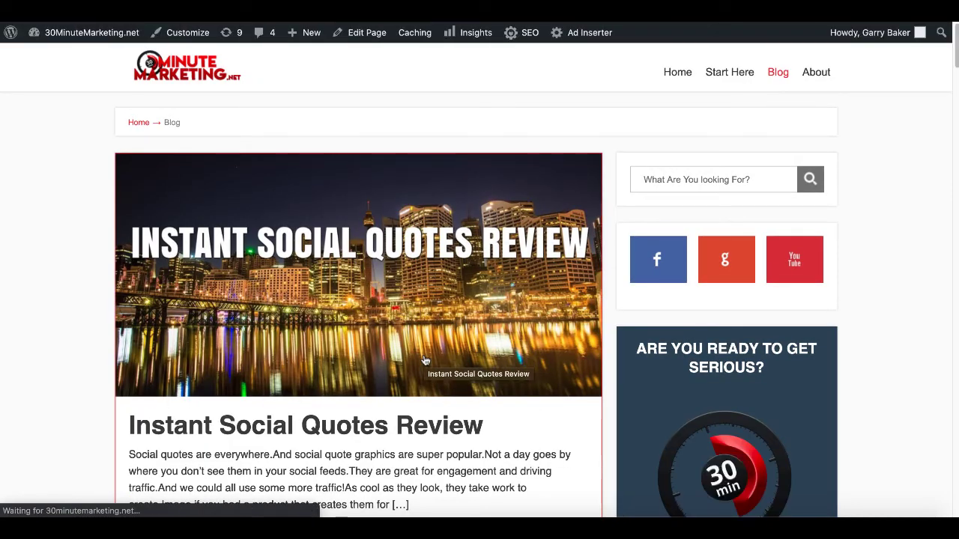
scroll(424, 361, "down", 3)
scroll(424, 355, "up", 3)
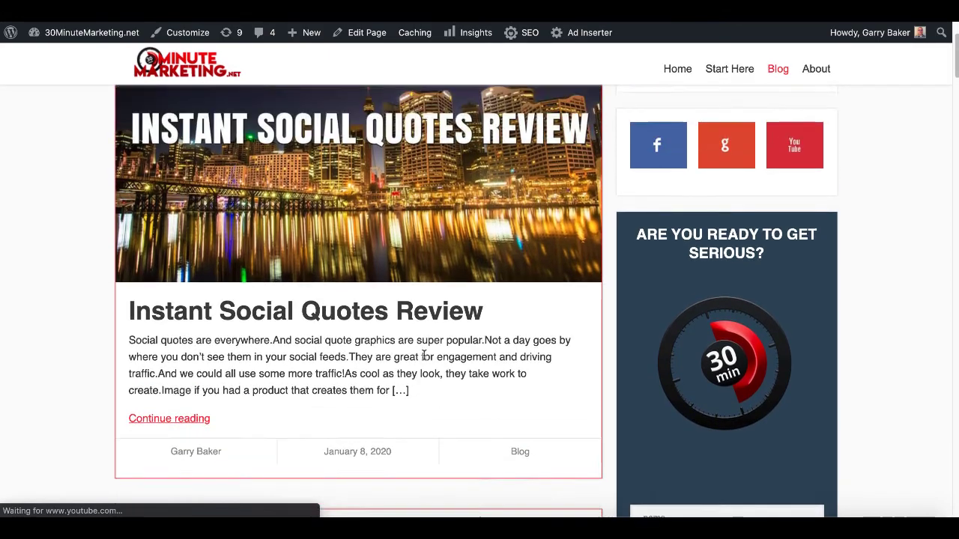
scroll(424, 355, "up", 1)
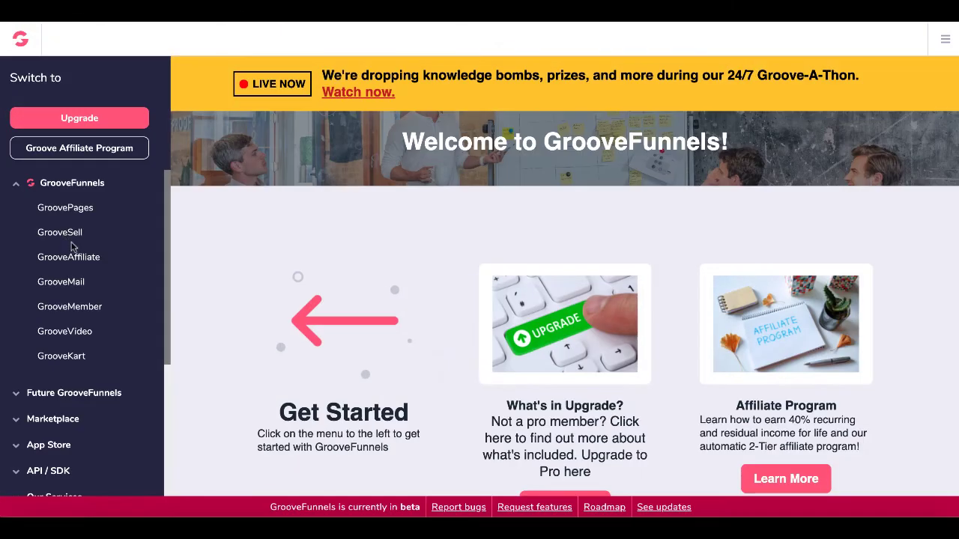
Open GrooveSell's Transactions report and scroll it sideways to see both $1.00 sales.
left_click(65, 238)
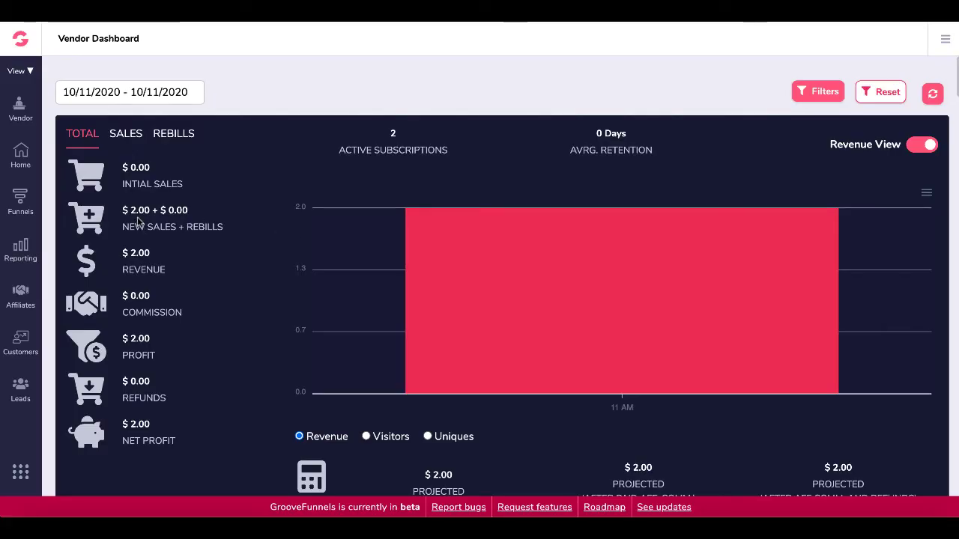
mouse_move(471, 296)
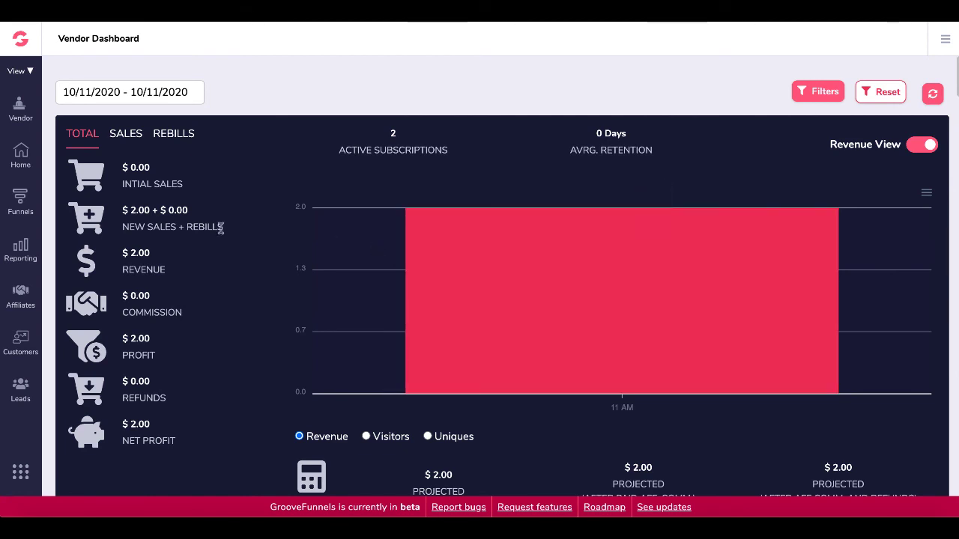
left_click(20, 201)
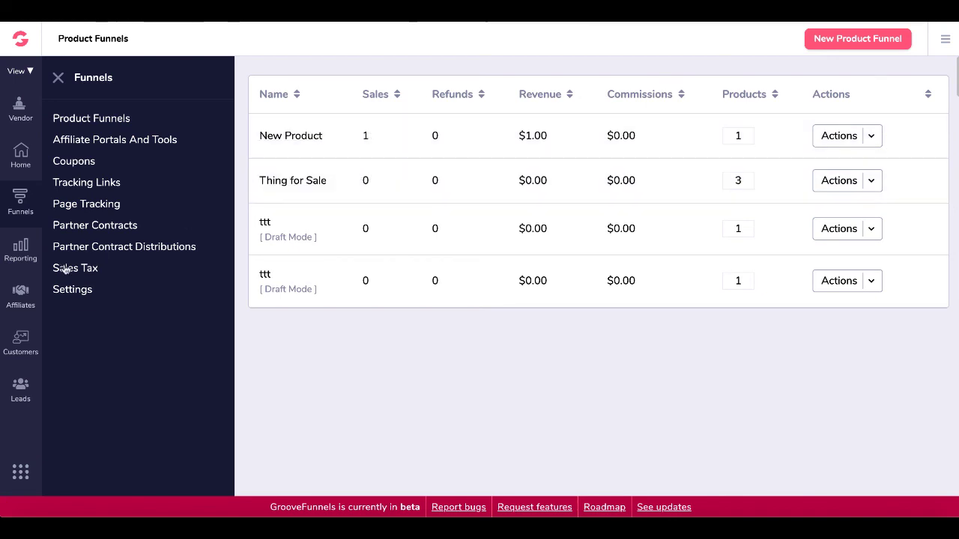
left_click(28, 255)
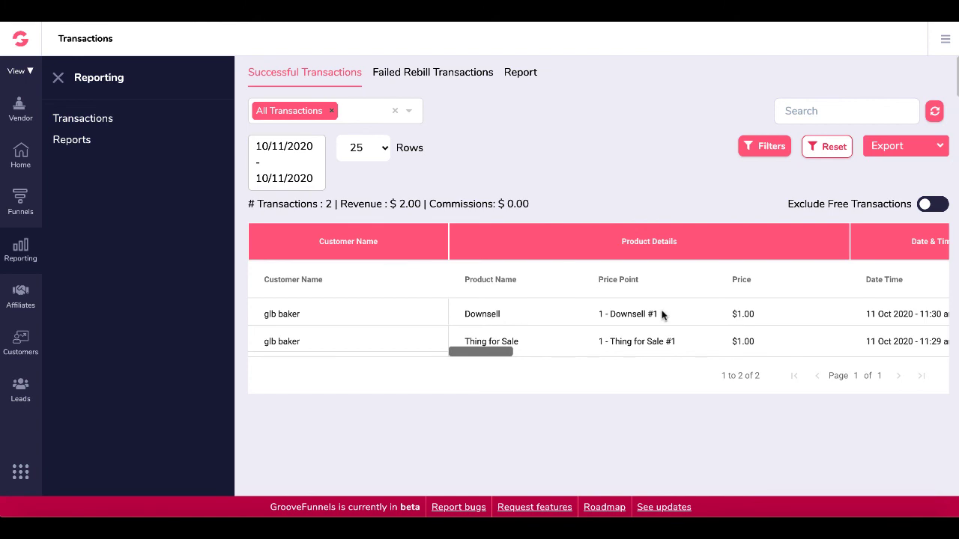
left_click_drag(496, 352, 467, 362)
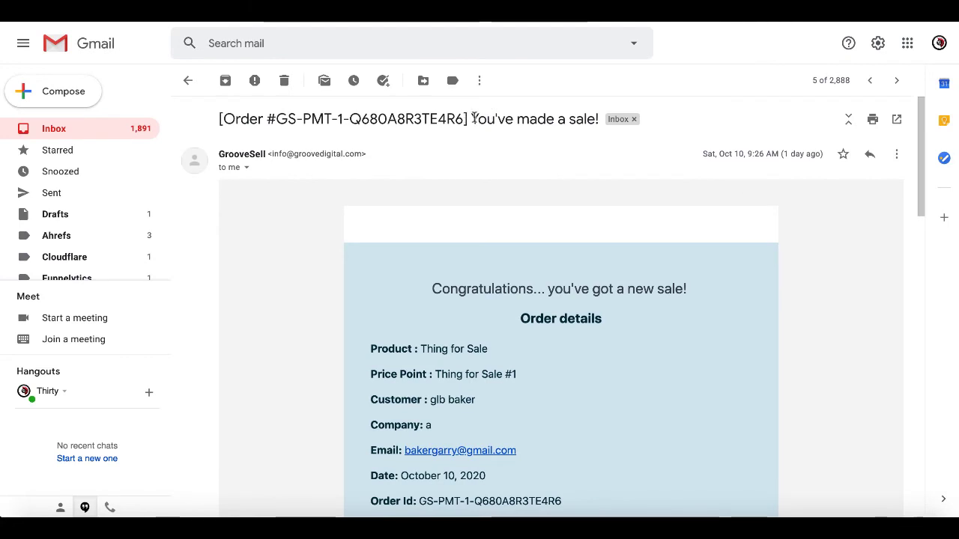
Read the 'You've made a sale!' email thread covering both $1.00 orders.
left_click_drag(472, 119, 600, 118)
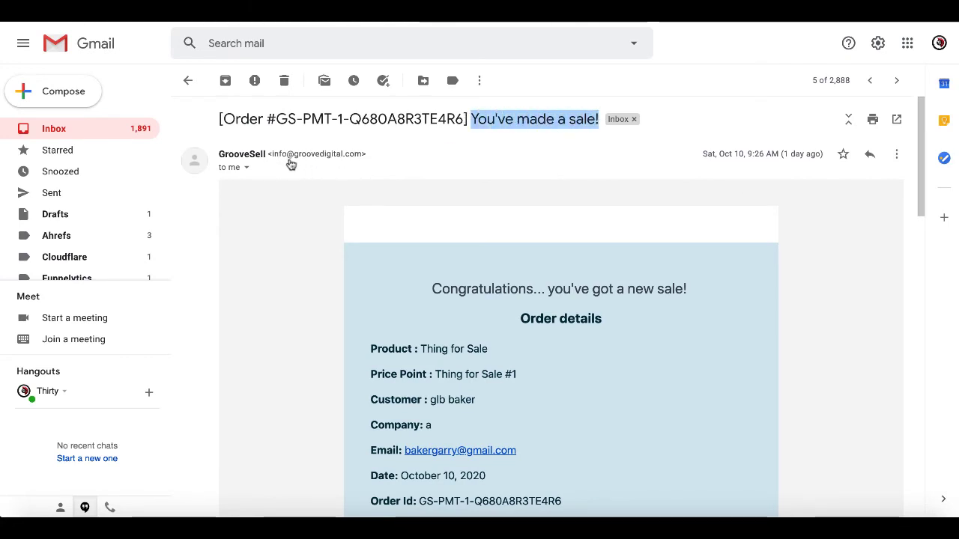
scroll(306, 329, "down", 3)
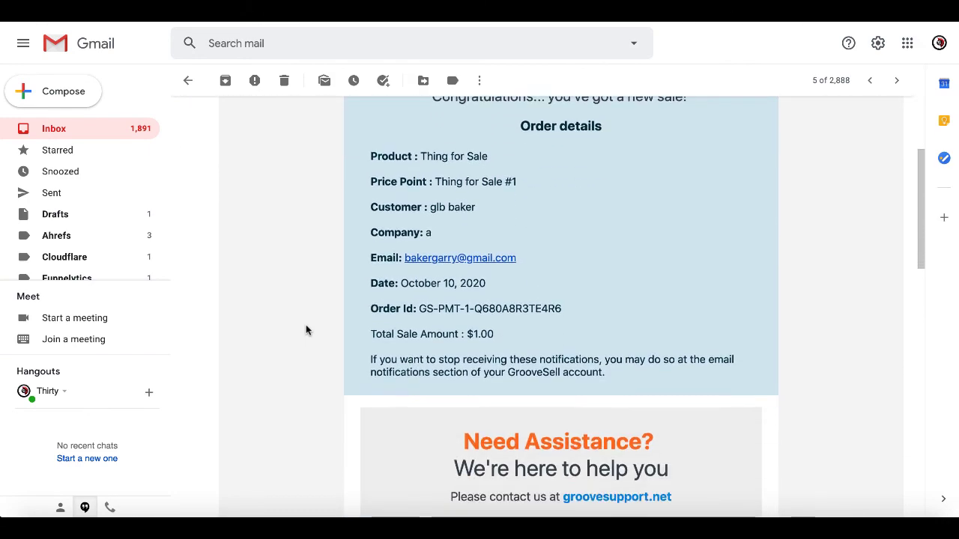
scroll(305, 329, "down", 7)
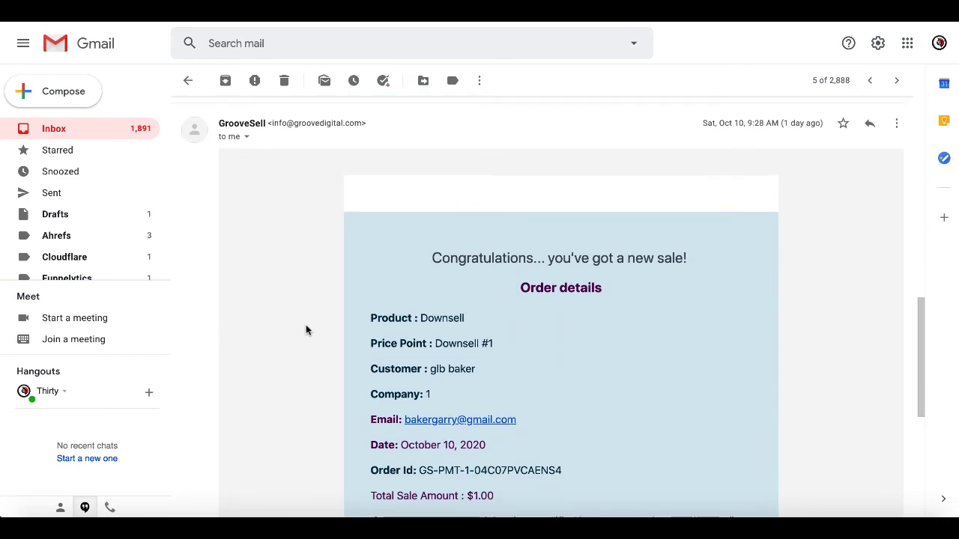
scroll(306, 329, "down", 6)
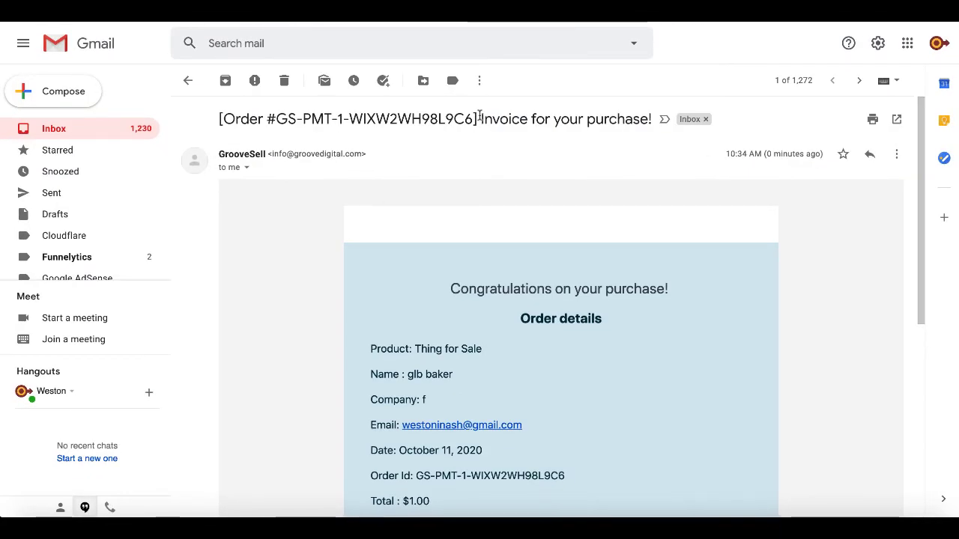
Read through the 'Invoice for your purchase!' email.
left_click_drag(479, 119, 661, 119)
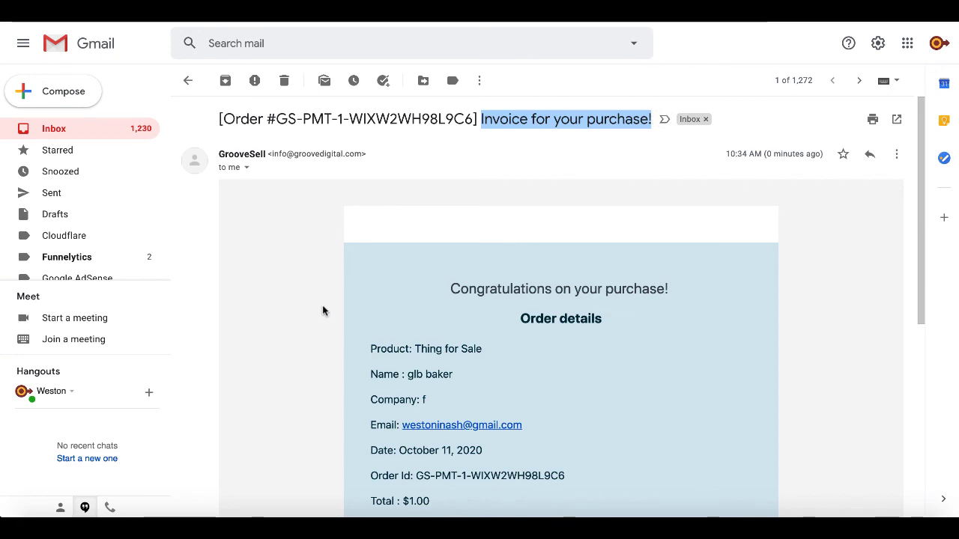
scroll(323, 311, "down", 1)
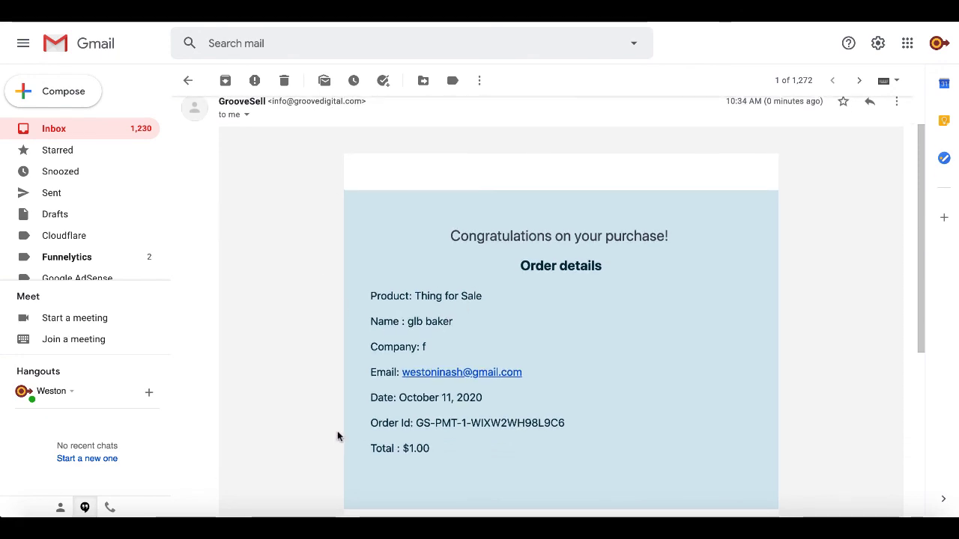
scroll(337, 436, "down", 1)
scroll(337, 439, "up", 2)
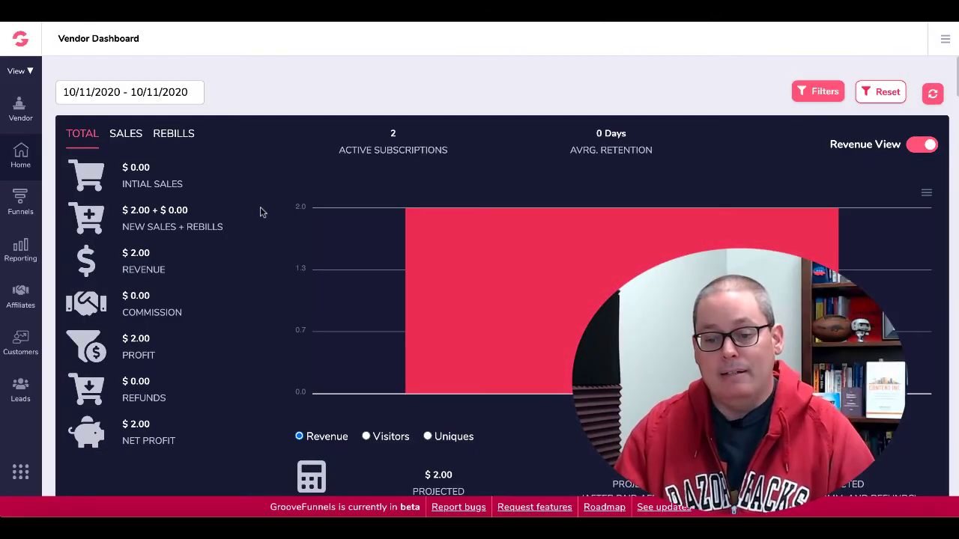
Return to the Product Funnels list and open the Thing for Sale funnel.
left_click(18, 197)
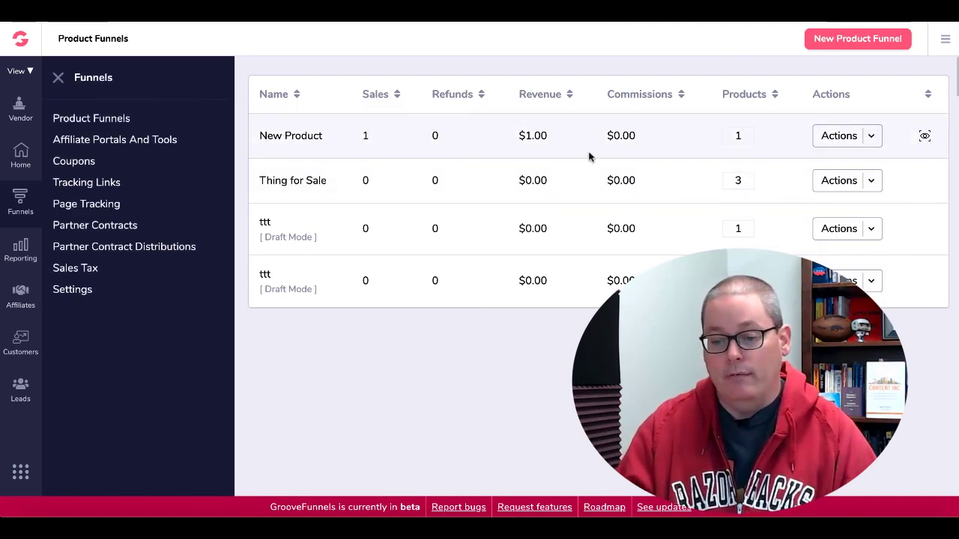
left_click(317, 181)
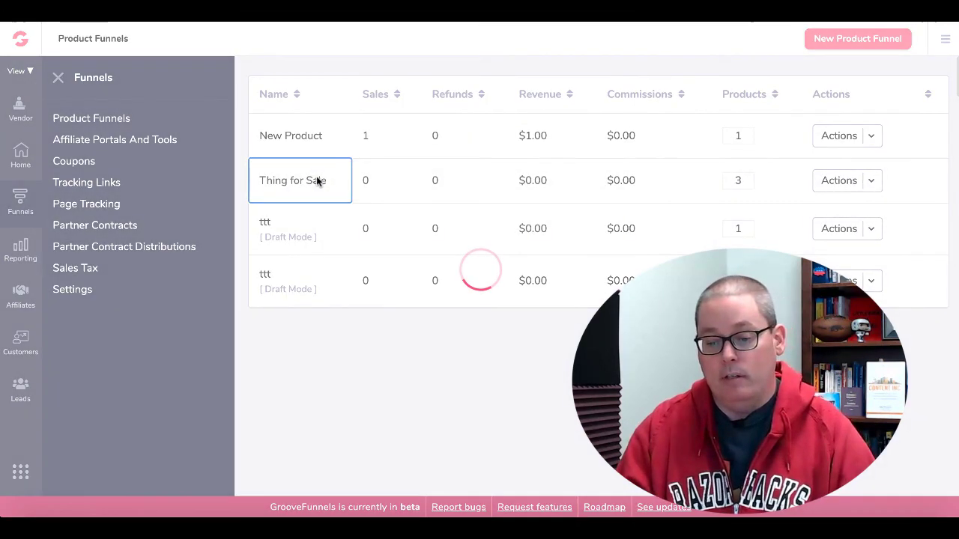